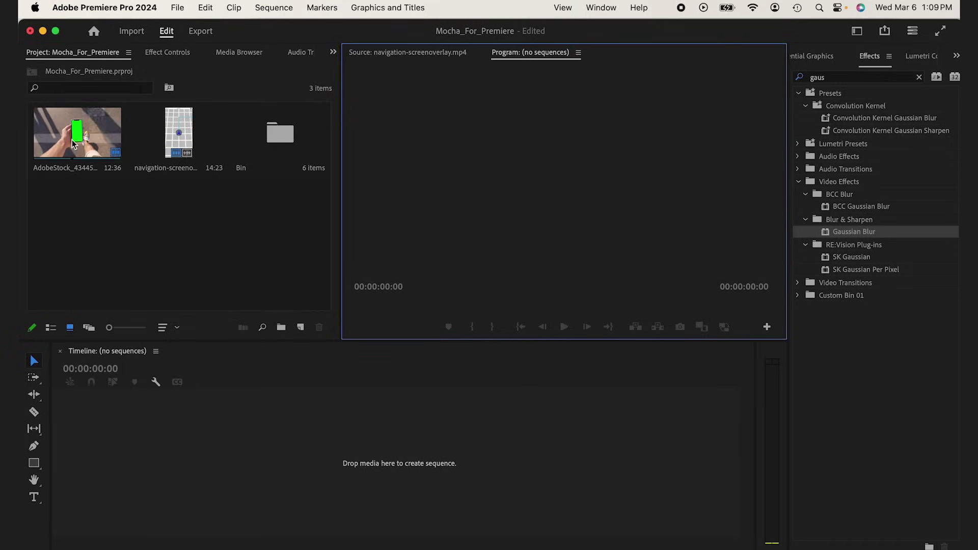
- Create a new sequence from the walking clip and trim it to five seconds
left_click_drag(75, 131, 242, 294)
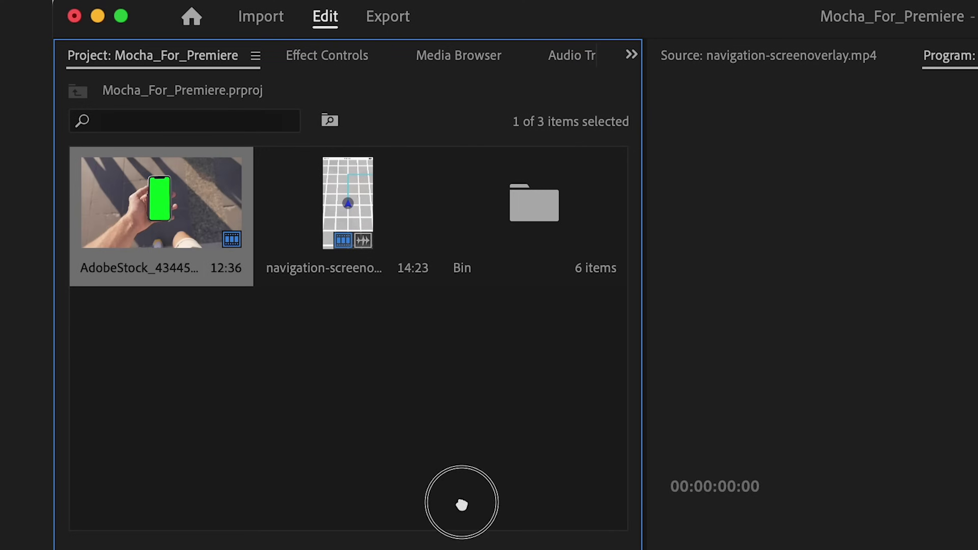
left_click_drag(462, 505, 568, 544)
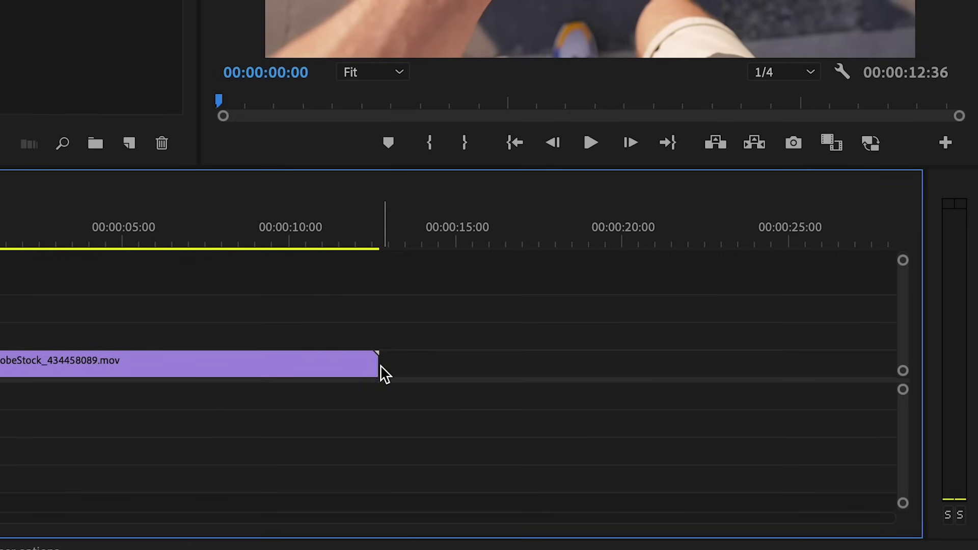
left_click_drag(443, 455, 299, 443)
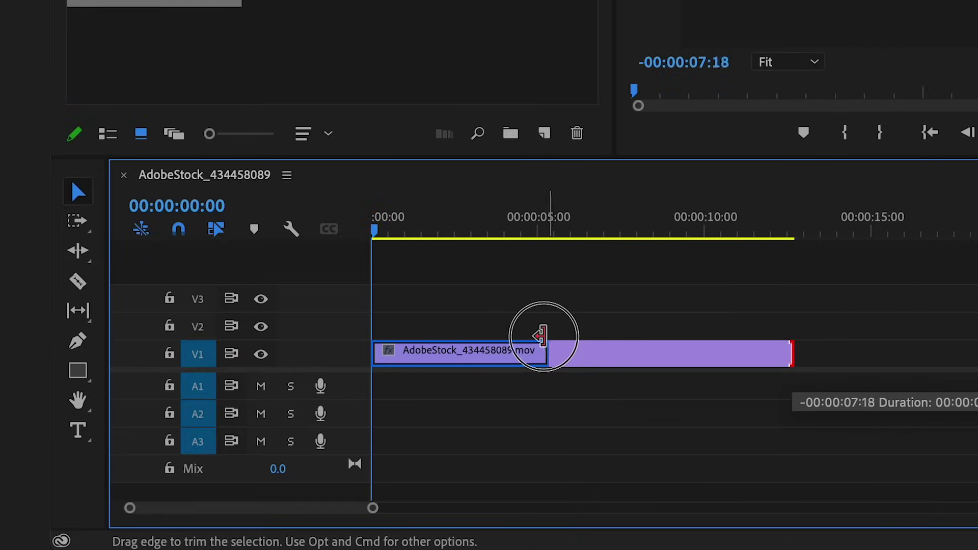
left_click_drag(541, 337, 538, 334)
left_click_drag(515, 205, 388, 216)
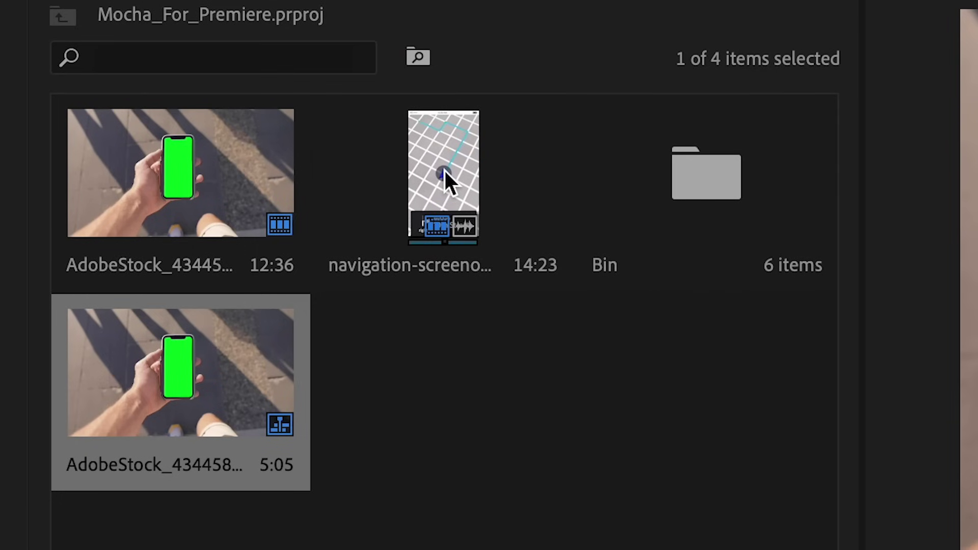
- Place the navigation screen clip on V2, trim it to five seconds, and delete its audio
left_click_drag(445, 172, 360, 318)
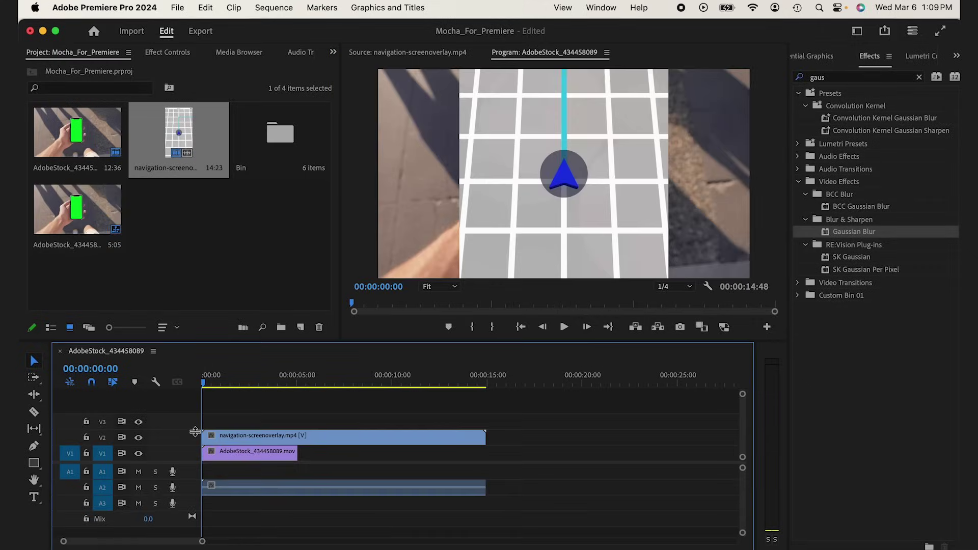
left_click(331, 441)
left_click_drag(486, 437, 299, 434)
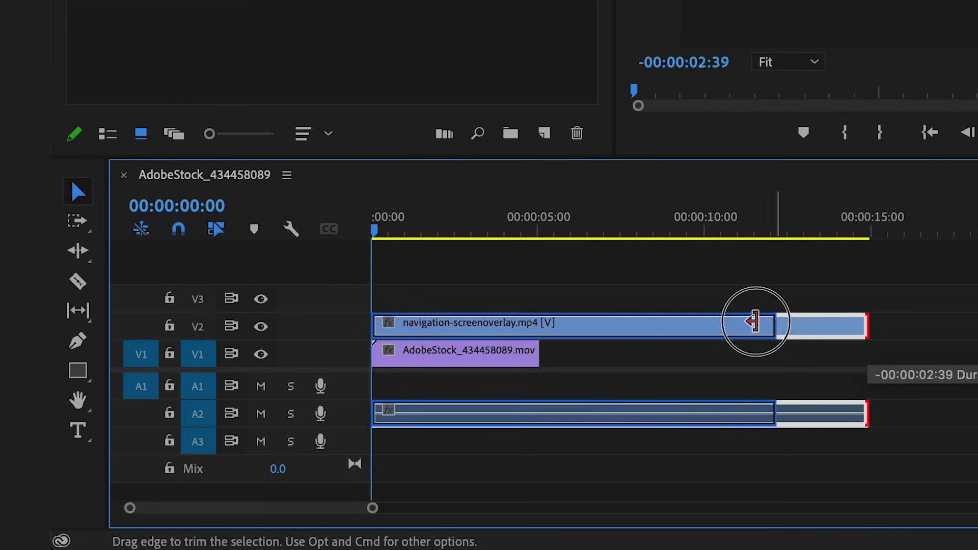
left_click_drag(541, 321, 539, 321)
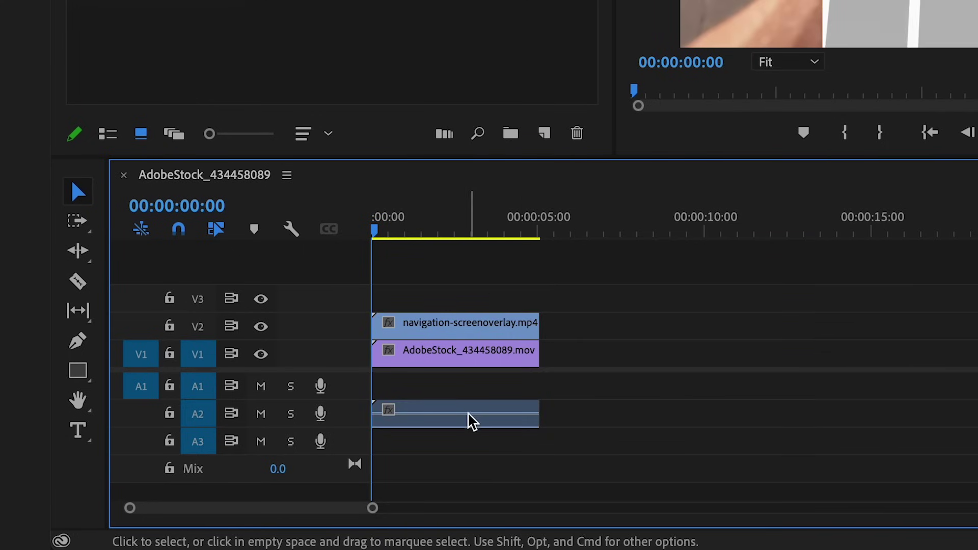
key("Delete")
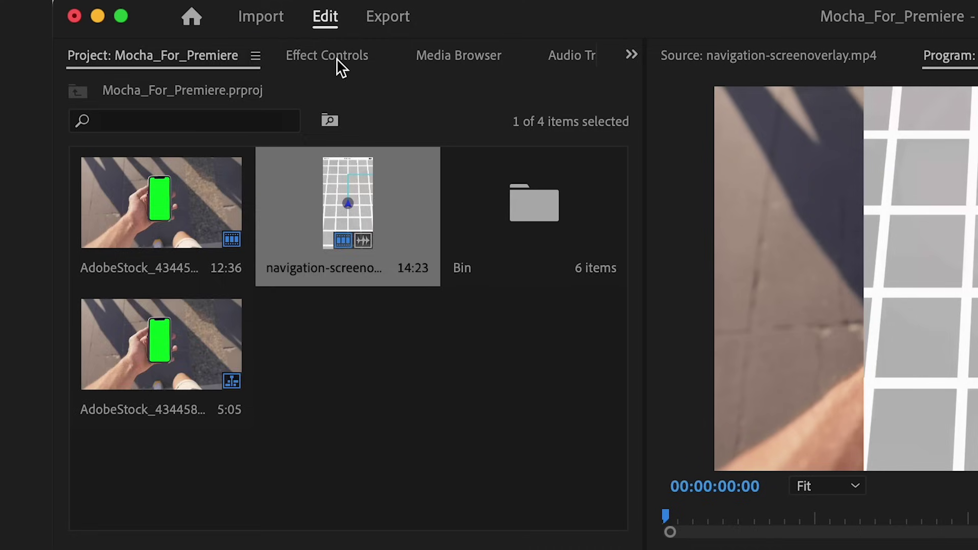
- Scale the overlay to 27%, rotate it -1° and position it over the phone screen
left_click(167, 52)
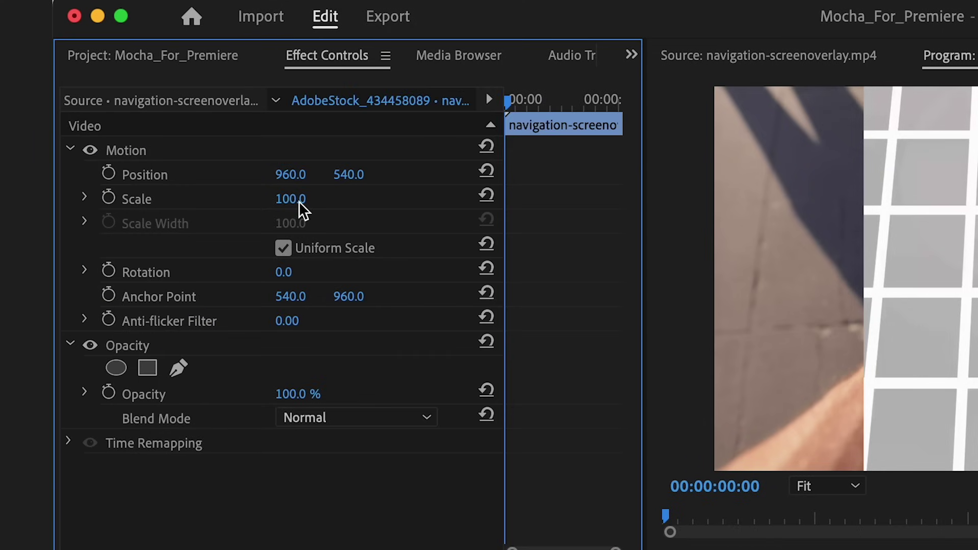
left_click_drag(299, 201, 273, 201)
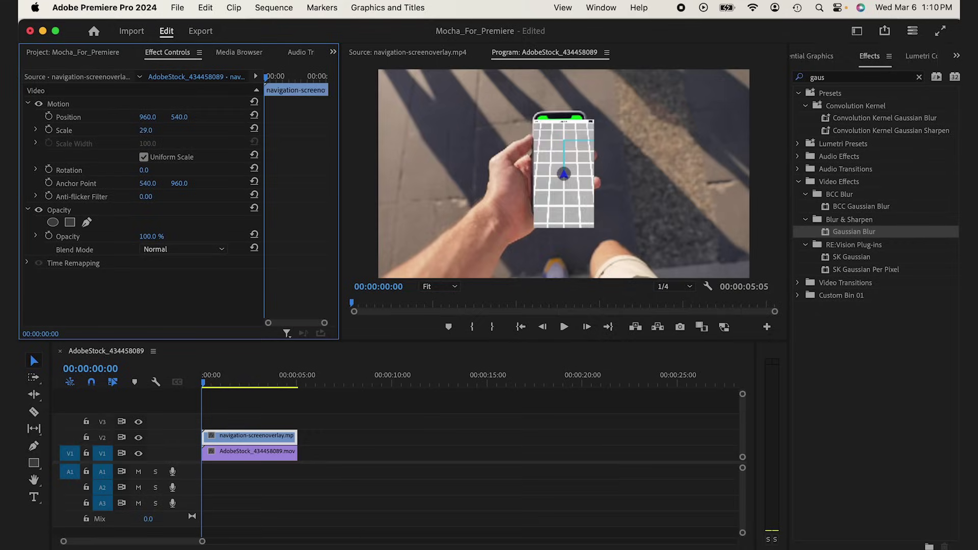
left_click_drag(148, 129, 147, 131)
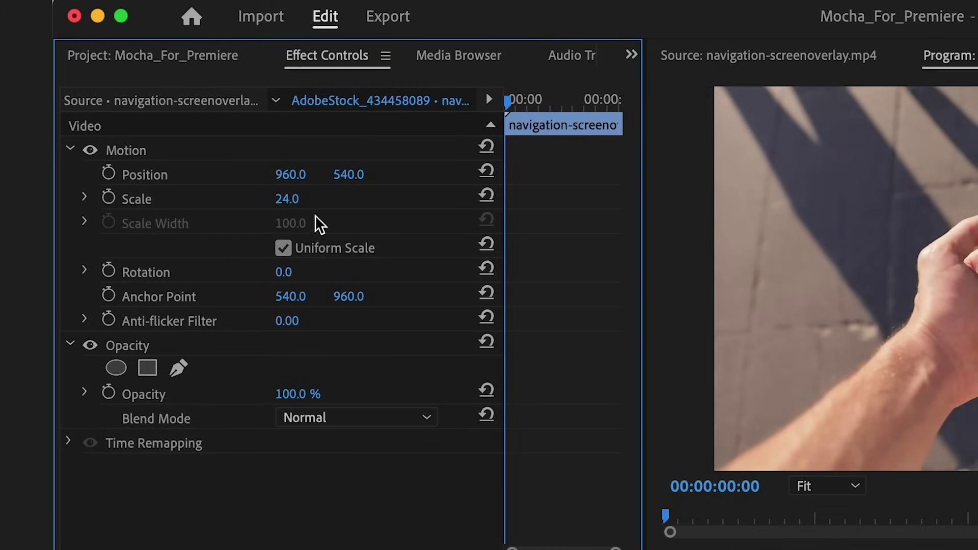
type("-2")
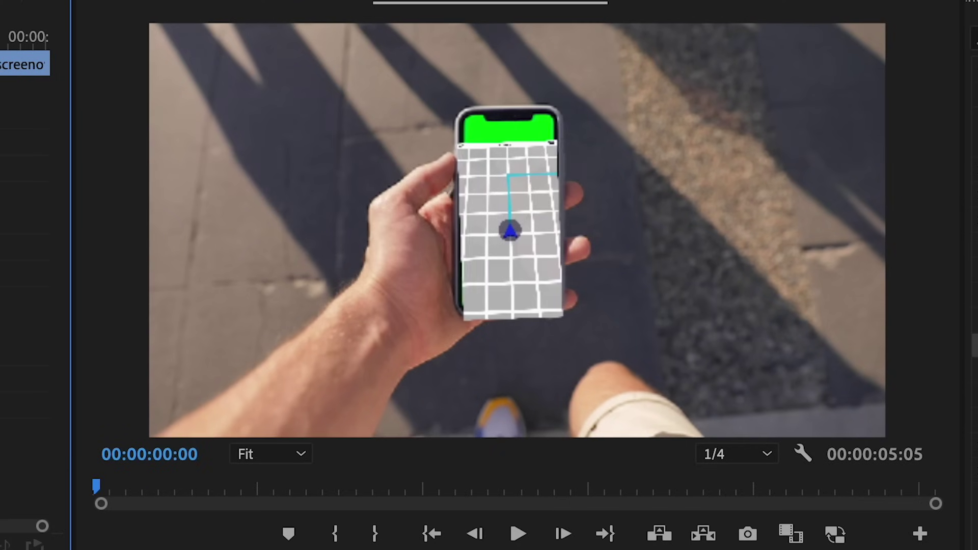
key("Return")
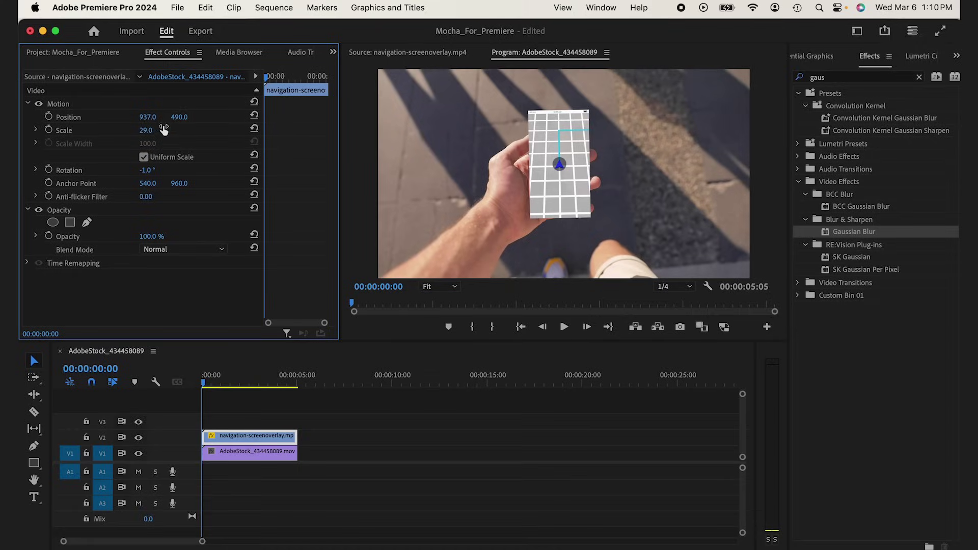
left_click(152, 131)
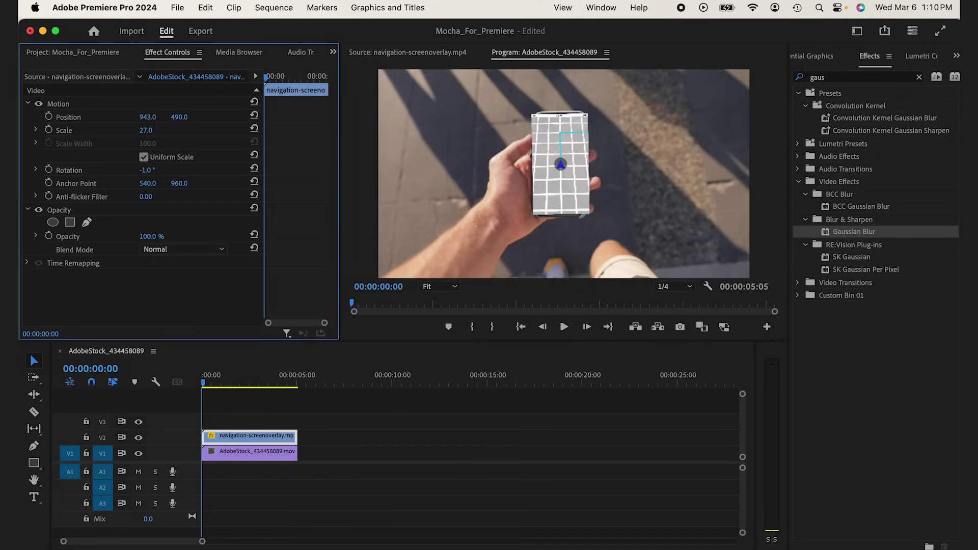
- Preview the composite at a later frame, return to the start, and reselect the overlay clip
left_click(258, 400)
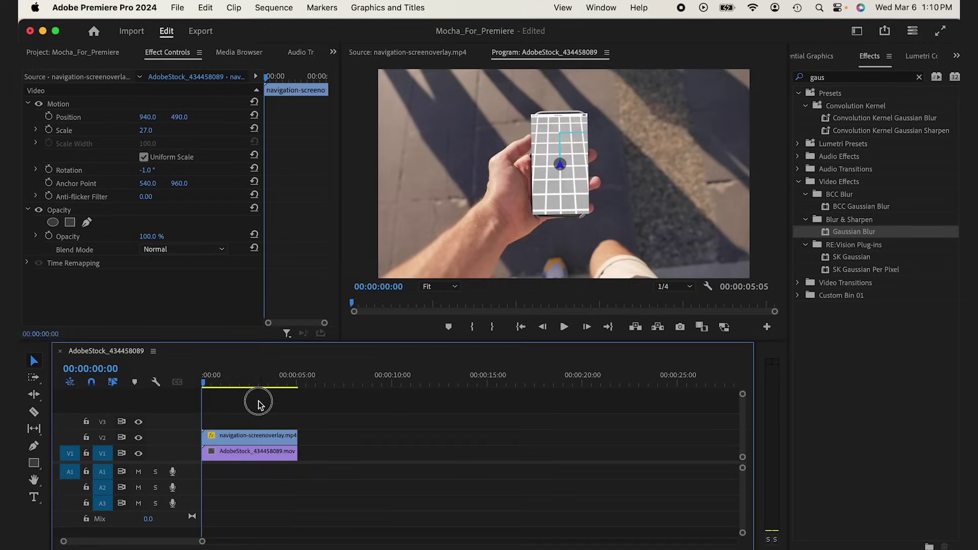
left_click(232, 388)
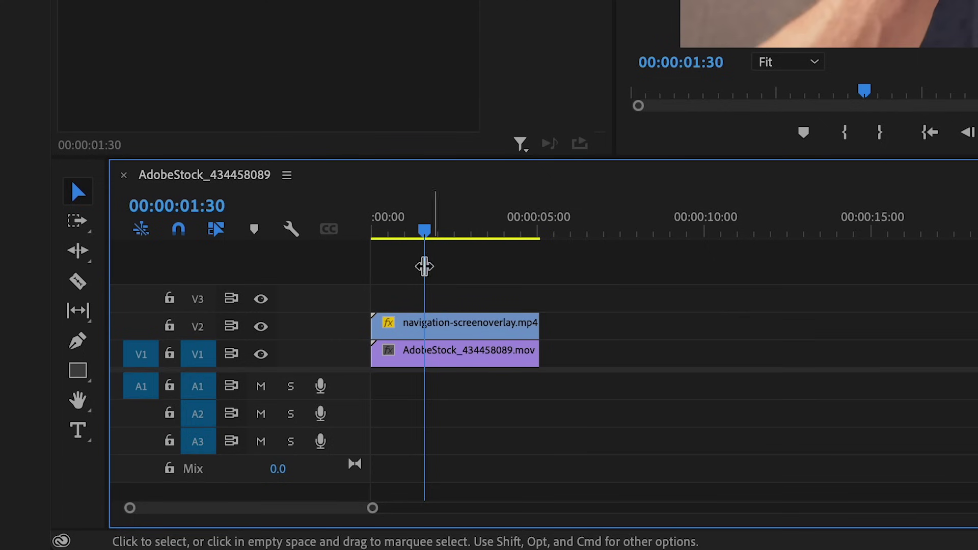
left_click_drag(232, 383, 203, 383)
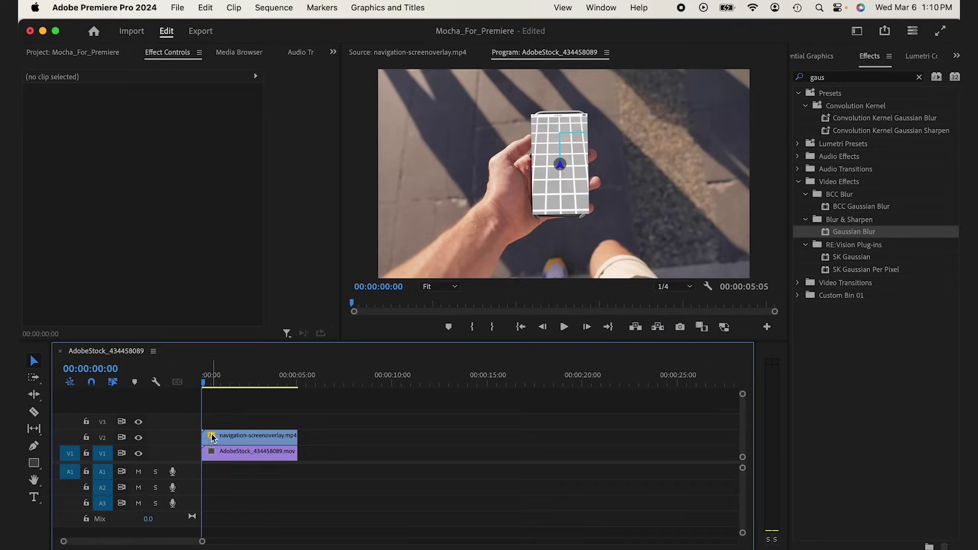
left_click(246, 436)
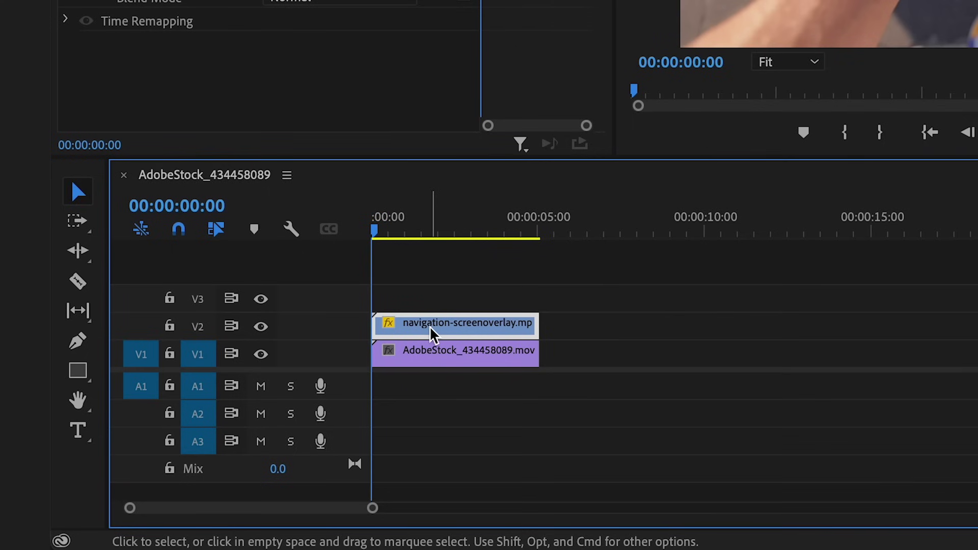
- Nest the navigation overlay clip into a sequence named 'Overlay'
right_click(236, 439)
scroll(525, 352, "down", 10)
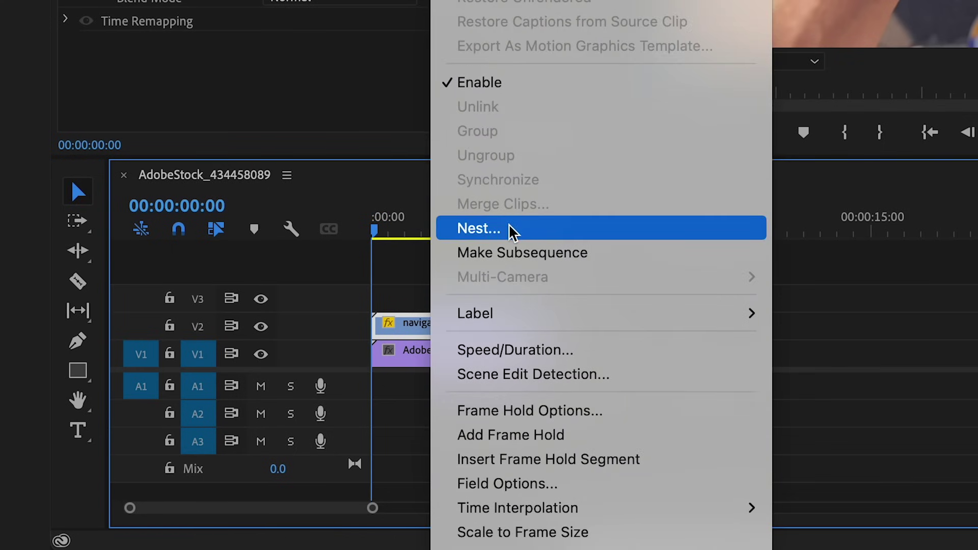
left_click(510, 228)
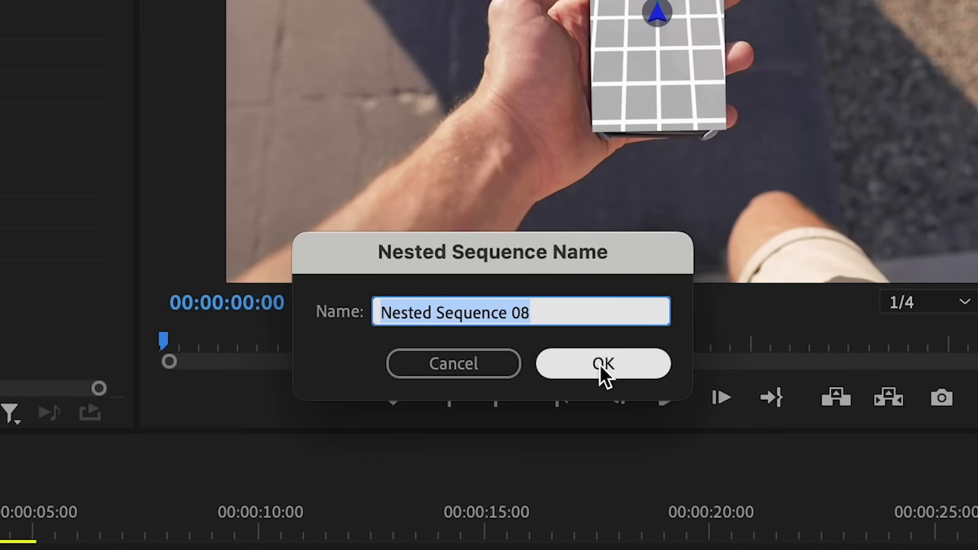
type("Overlay")
key("Return")
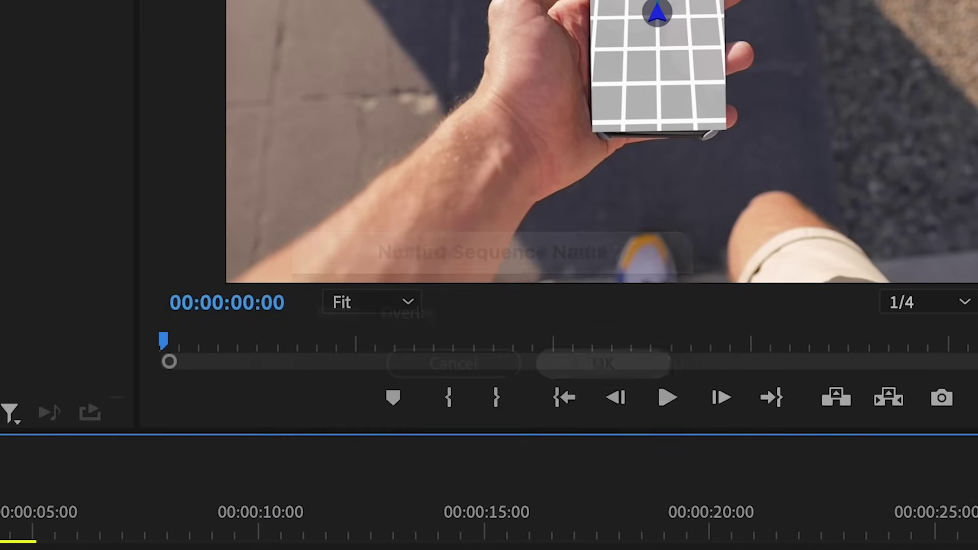
- Swap tracks so Overlay sits on V1 beneath the walking clip on V2, then scrub to check
left_click_drag(391, 381, 384, 332)
left_click_drag(384, 367, 385, 408)
left_click_drag(383, 316, 378, 356)
left_click_drag(363, 194, 353, 209)
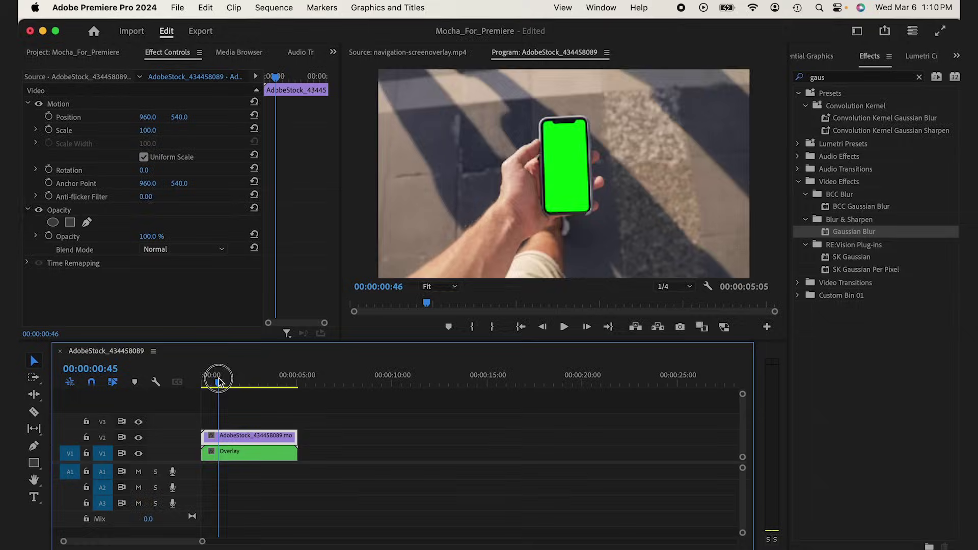
left_click_drag(219, 382, 203, 377)
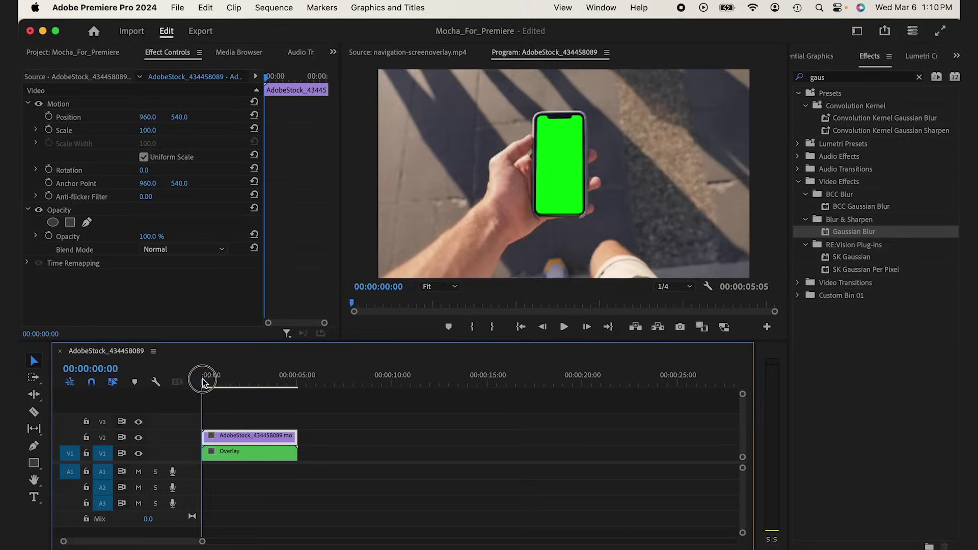
- Apply the Mocha Pro effect, found by searching 'mocha pro', to the walking clip and launch Mocha
left_click(919, 77)
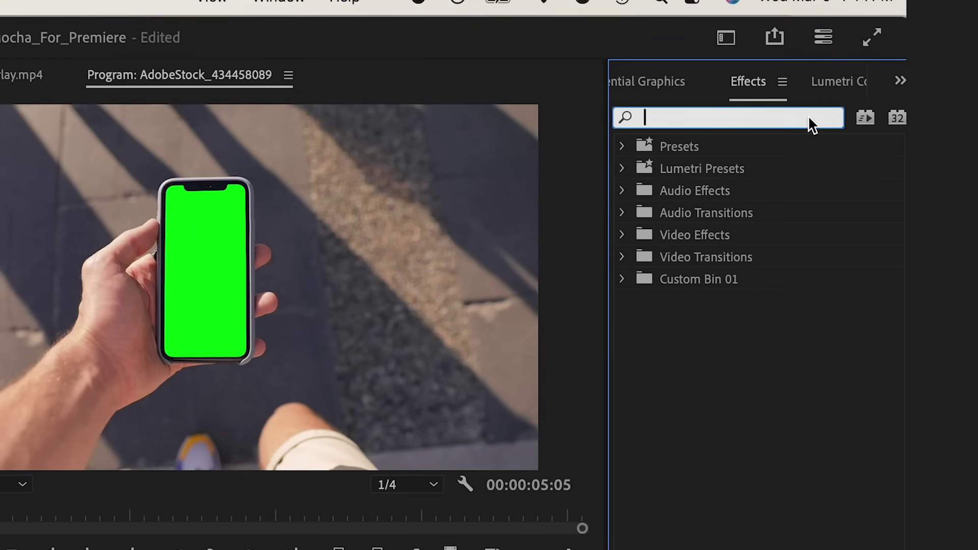
type("mocha p")
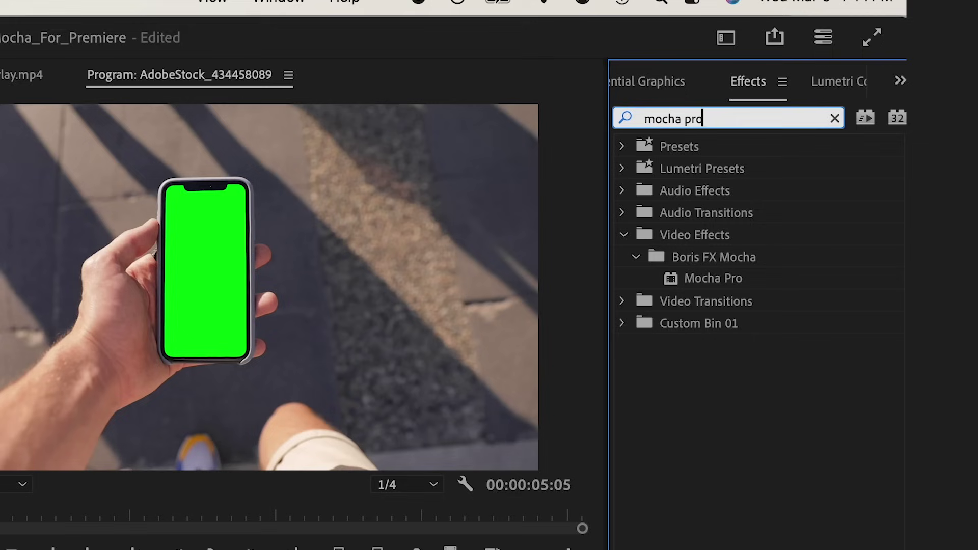
type("ro")
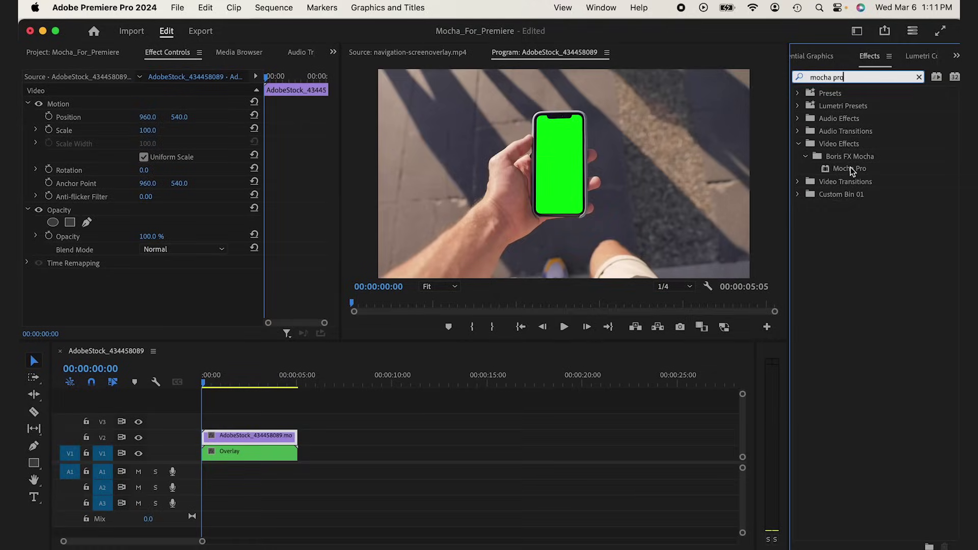
left_click_drag(713, 278, 497, 327)
left_click_drag(726, 196, 239, 439)
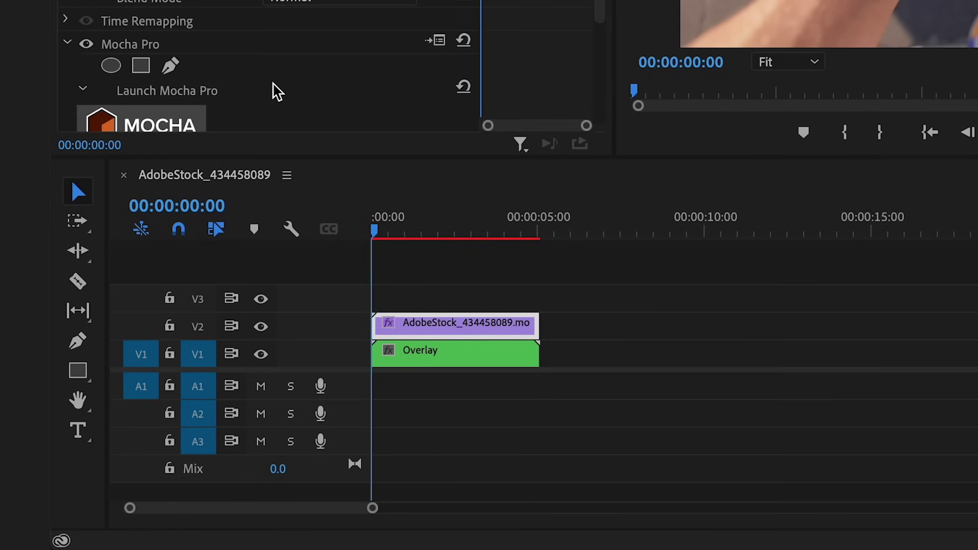
scroll(277, 92, "down", 5)
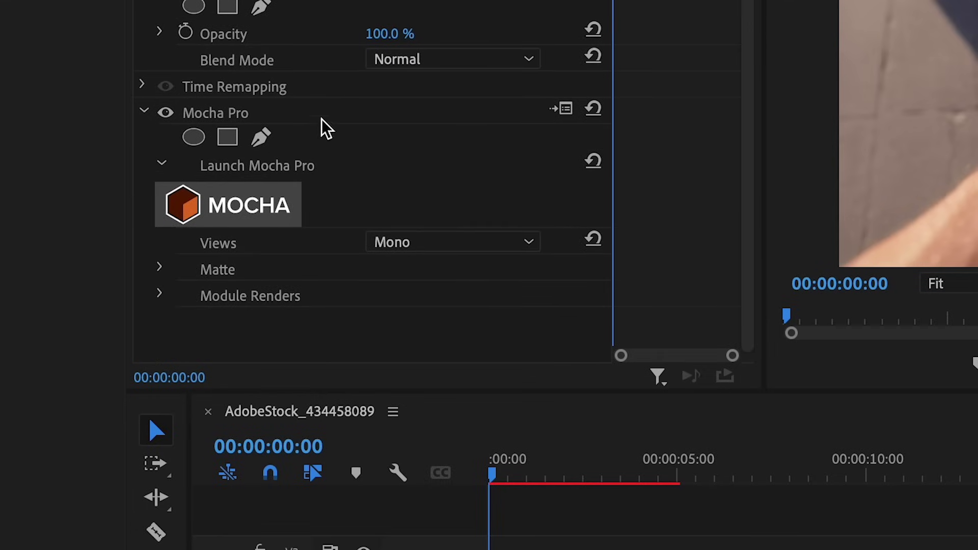
left_click(218, 208)
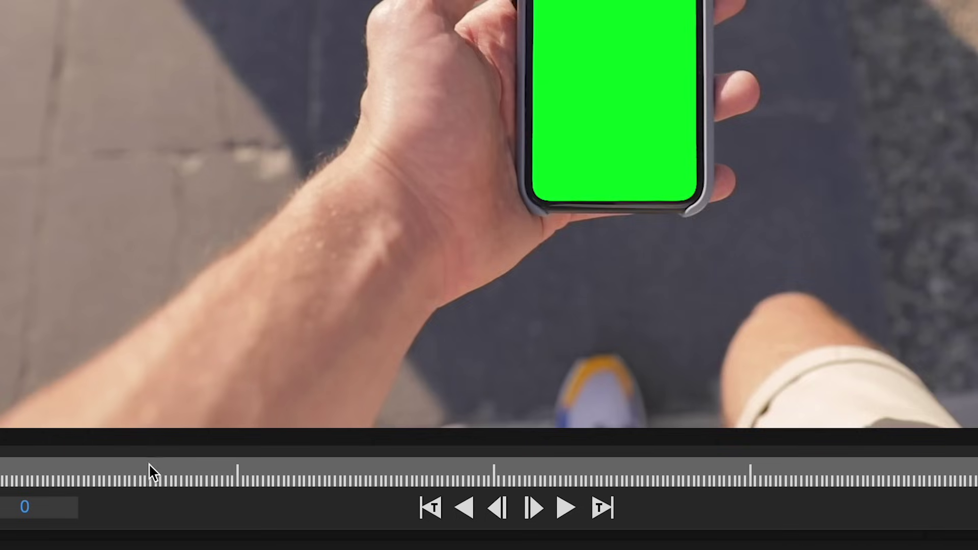
- Scrub through the shot in Mocha, return to frame 0, and choose the X-Spline layer tool
left_click_drag(311, 510, 236, 535)
left_click_drag(19, 508, 0, 473)
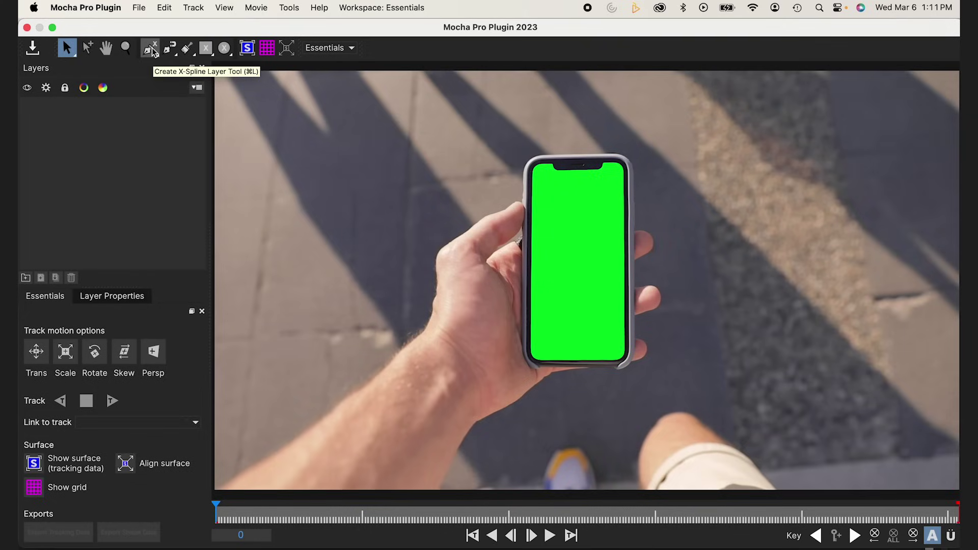
left_click(295, 97)
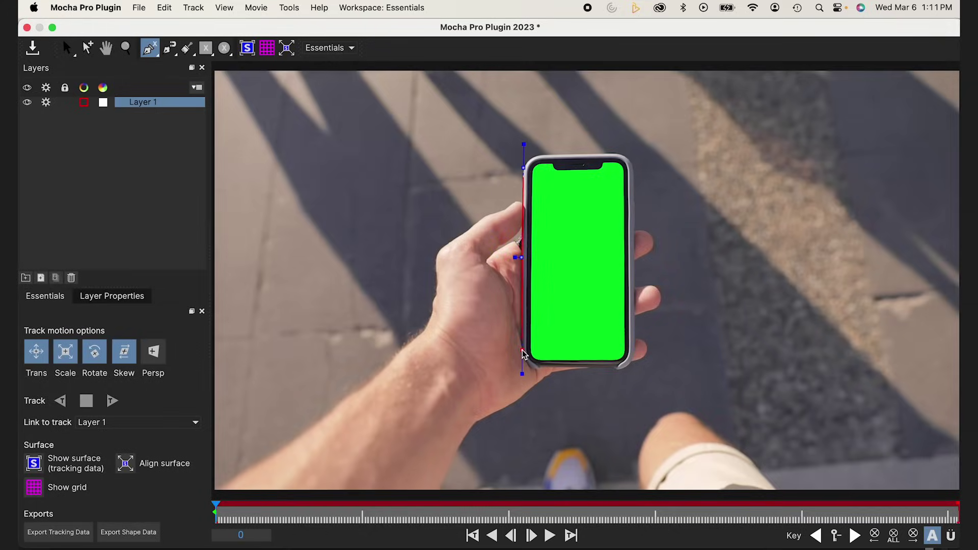
- Outline the phone's lower-left corner, right edge and top-right corner with spline points
left_click(524, 362)
left_click(532, 371)
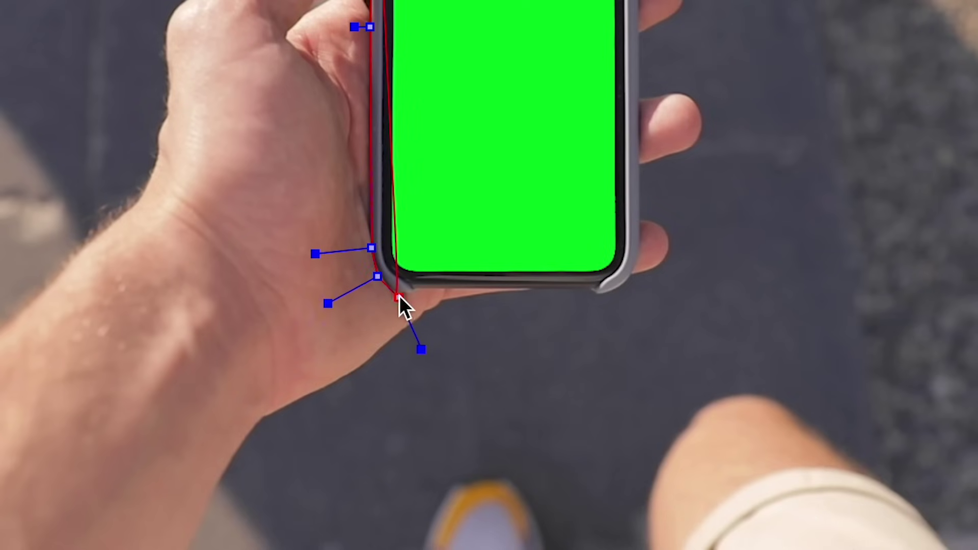
left_click(619, 299)
left_click(636, 278)
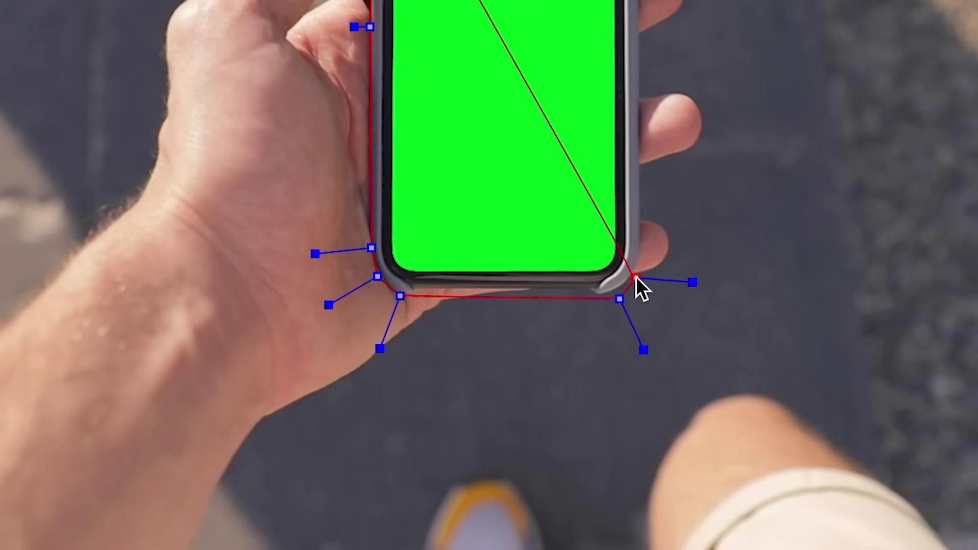
left_click_drag(636, 278, 640, 269)
left_click(639, 22)
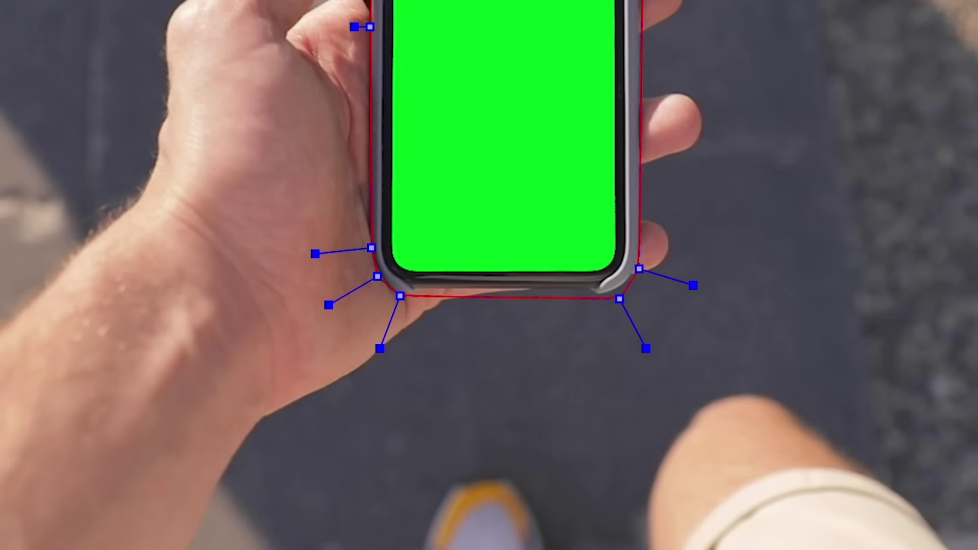
left_click(527, 317)
left_click(527, 276)
left_click_drag(527, 276, 524, 264)
- Continue the spline along the phone's top edge, reshape the top-left corner, and close the shape
left_click(503, 242)
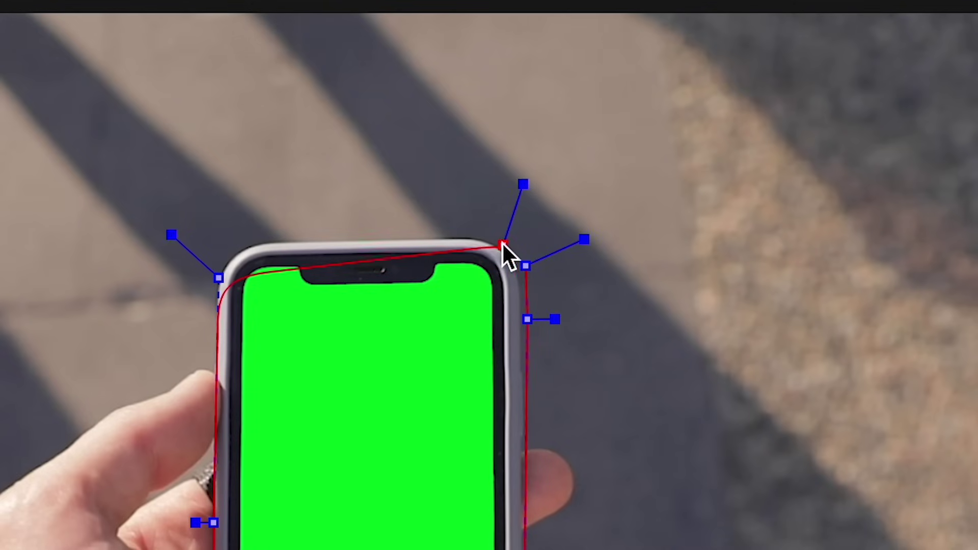
left_click(461, 238)
left_click(441, 237)
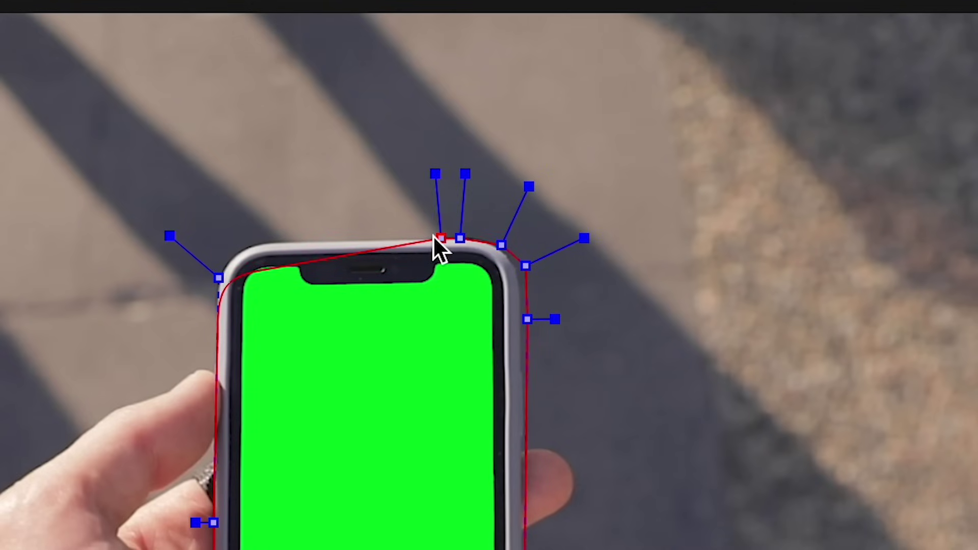
left_click(344, 235)
left_click(259, 242)
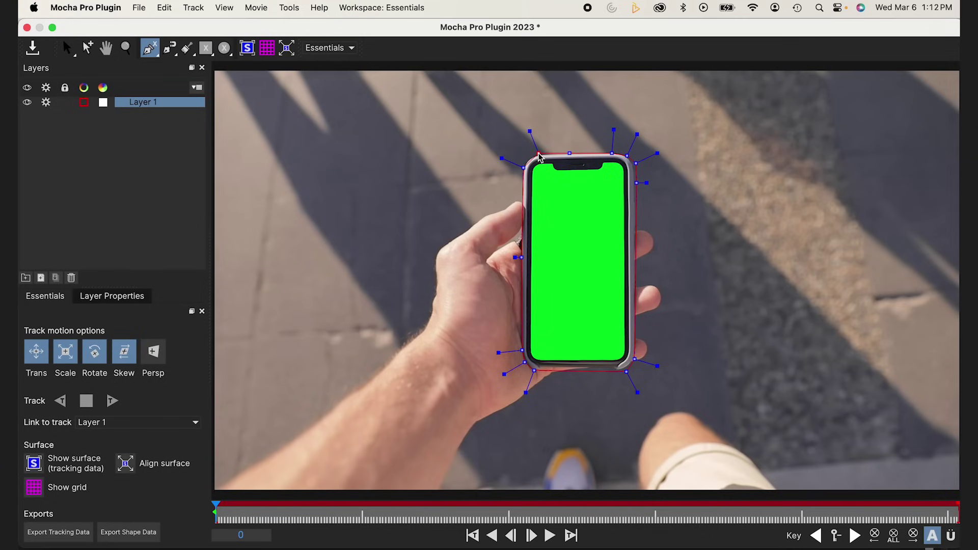
left_click_drag(540, 158, 535, 157)
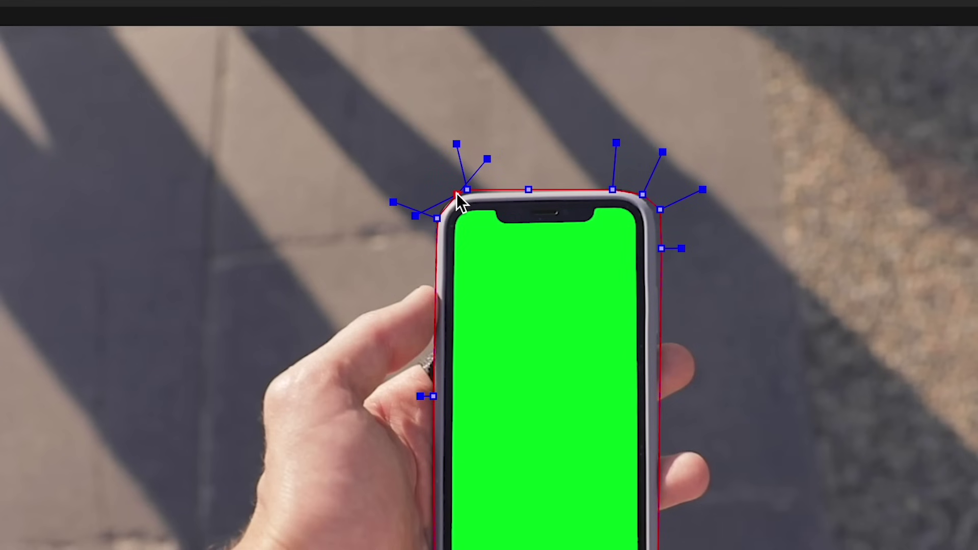
left_click(456, 193)
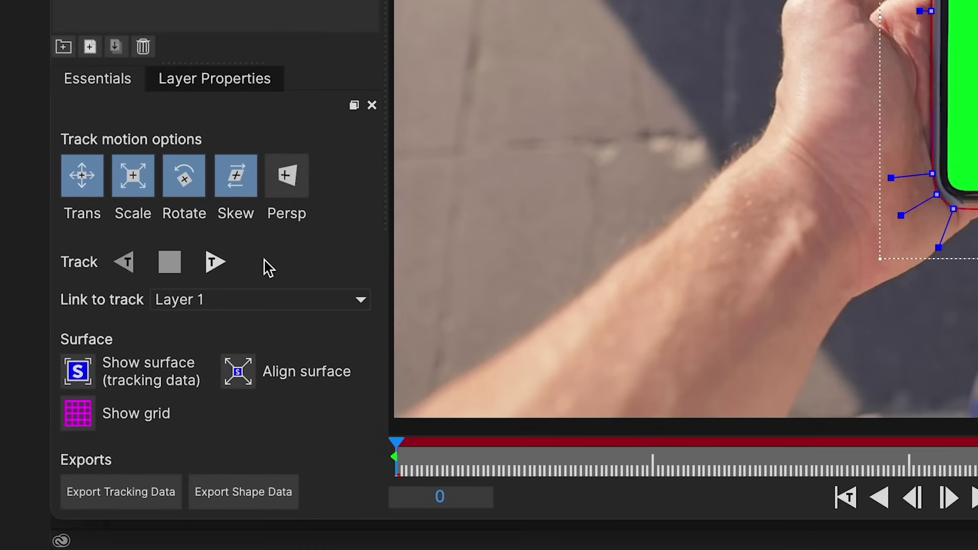
- Track Layer 1 forward with the planar tracker through to frame 254
left_click(219, 264)
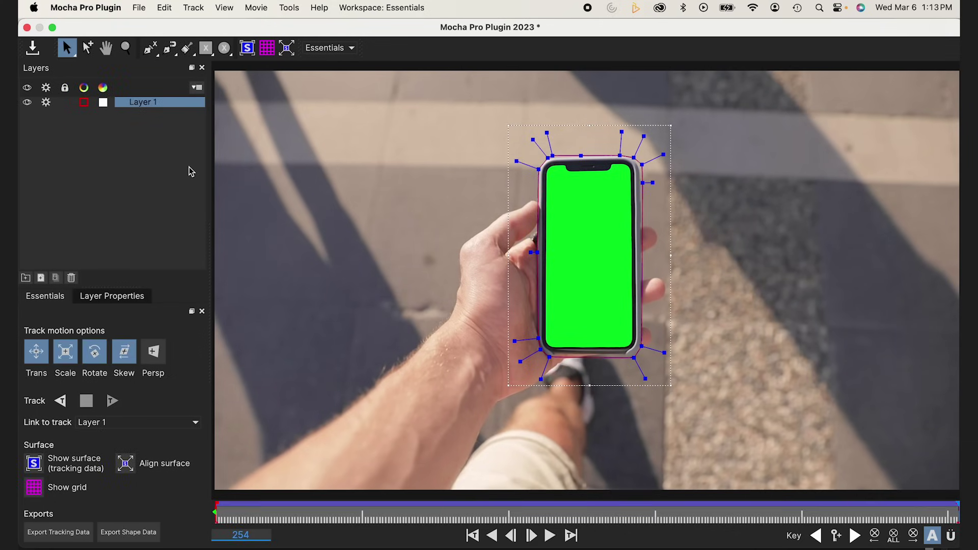
left_click(151, 175)
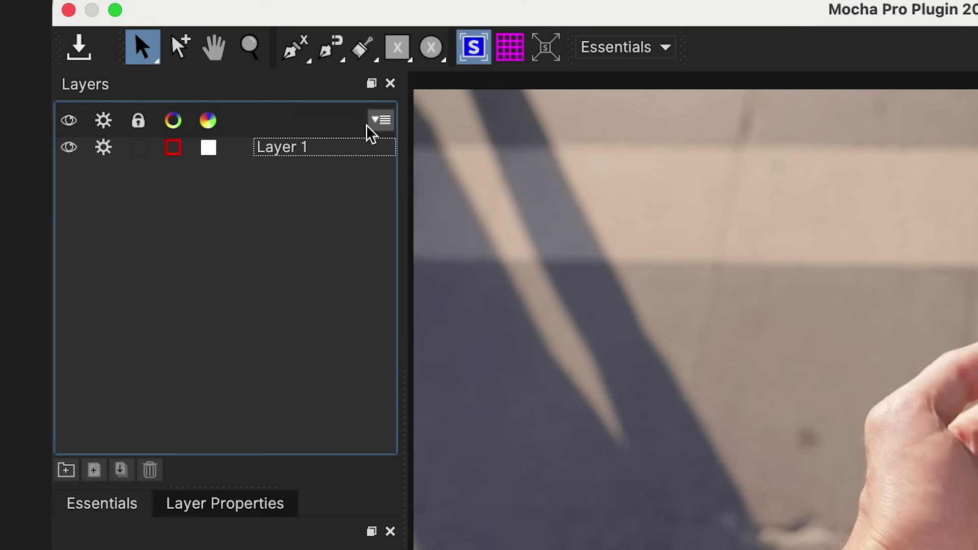
left_click(279, 149)
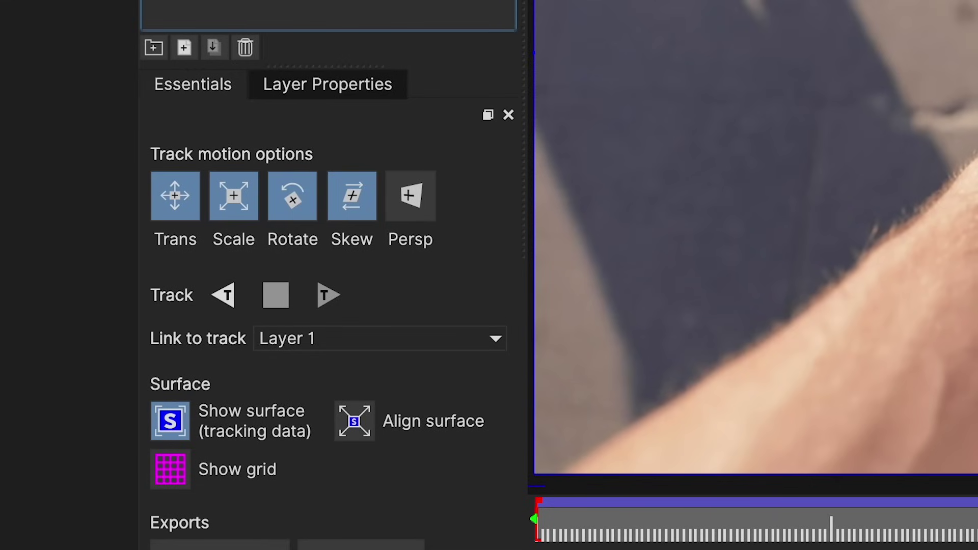
- In Layer Properties, change Layer 1's Insert Clip dropdown to Insert Layer
left_click(319, 81)
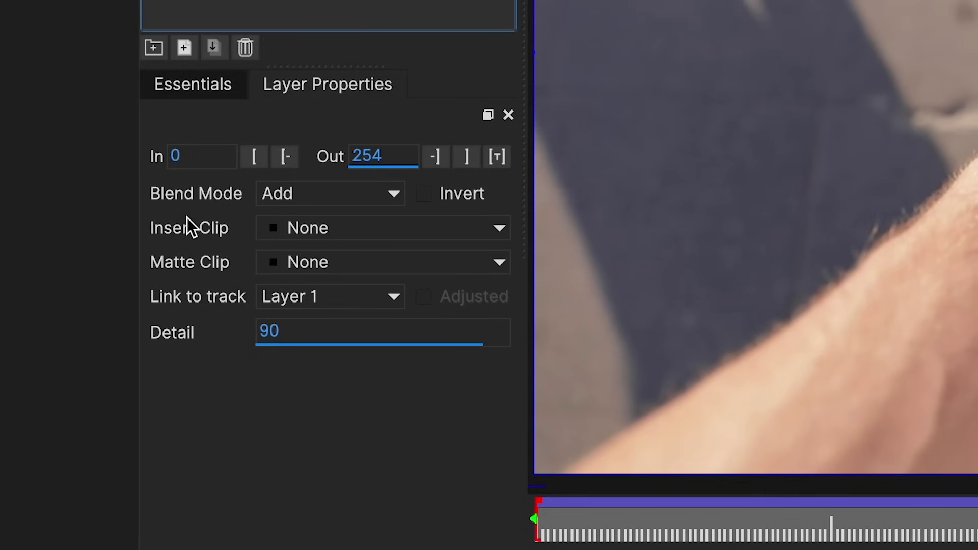
left_click(343, 231)
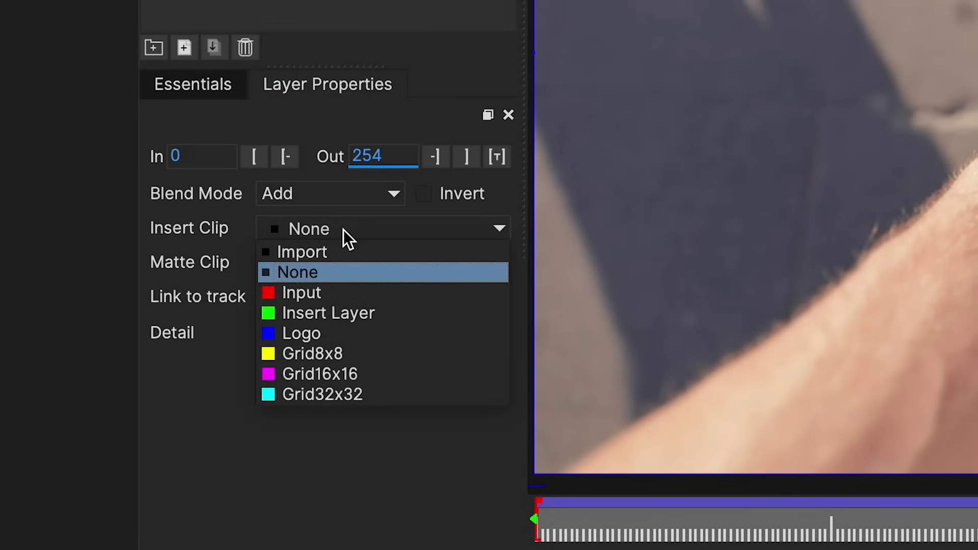
left_click(322, 305)
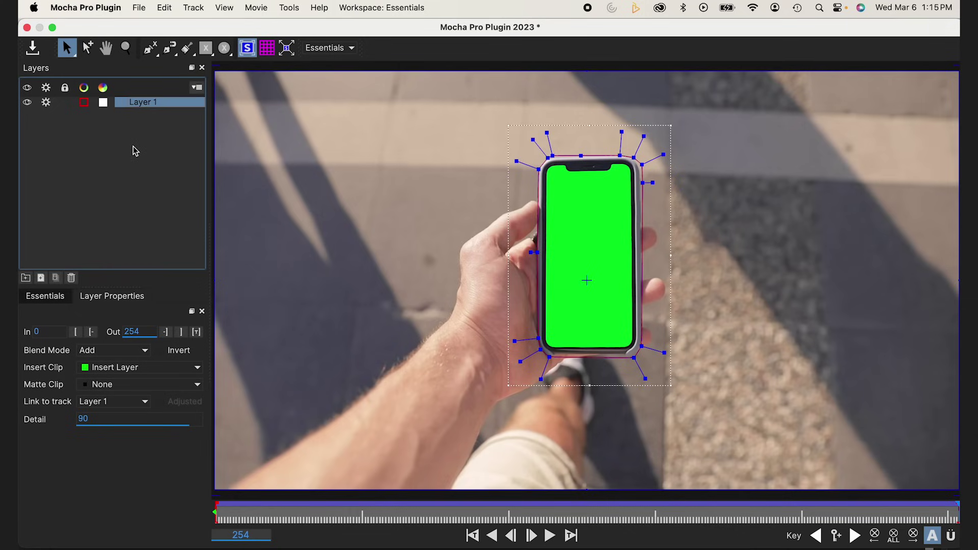
- Enable Motion Blur in the Insert parameters, then save the Mocha project and return to Premiere
left_click(224, 8)
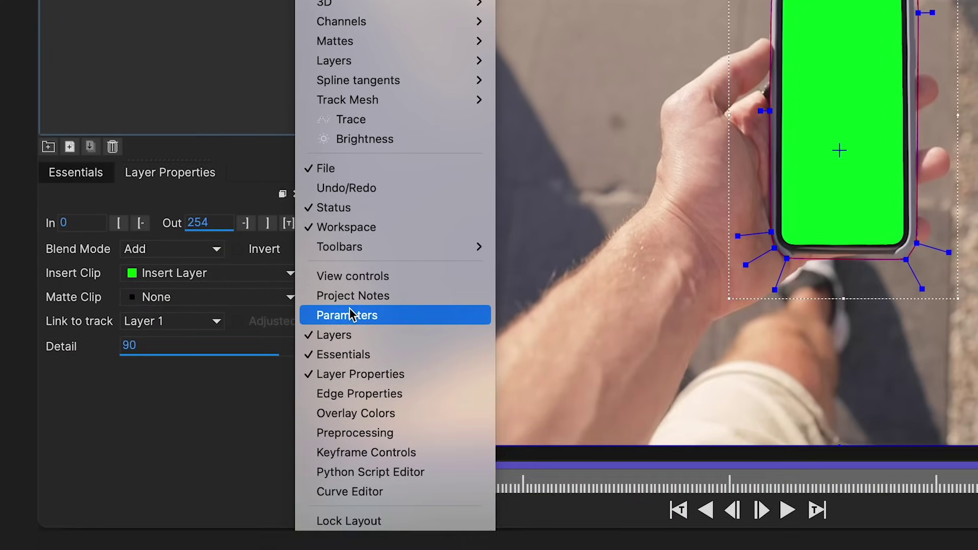
left_click(351, 426)
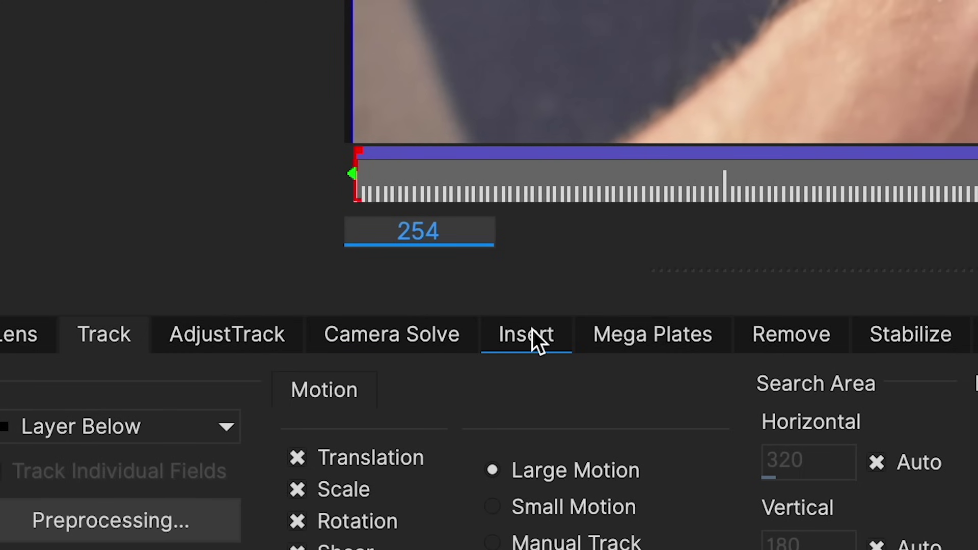
left_click(533, 329)
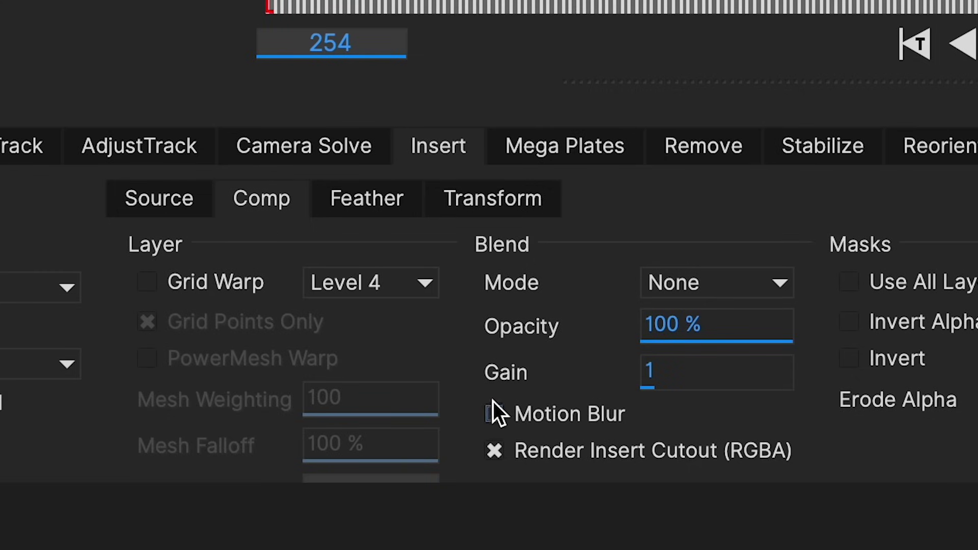
left_click(495, 414)
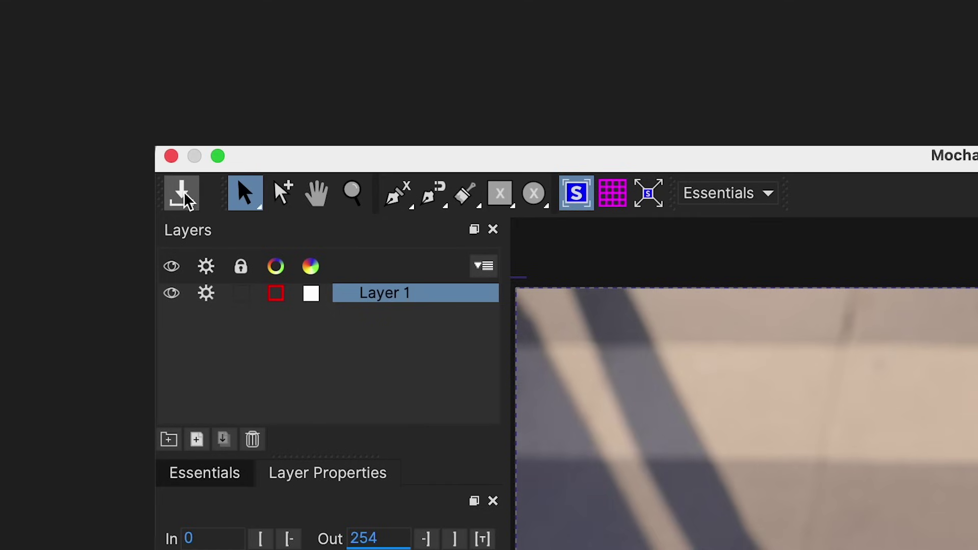
left_click(183, 200)
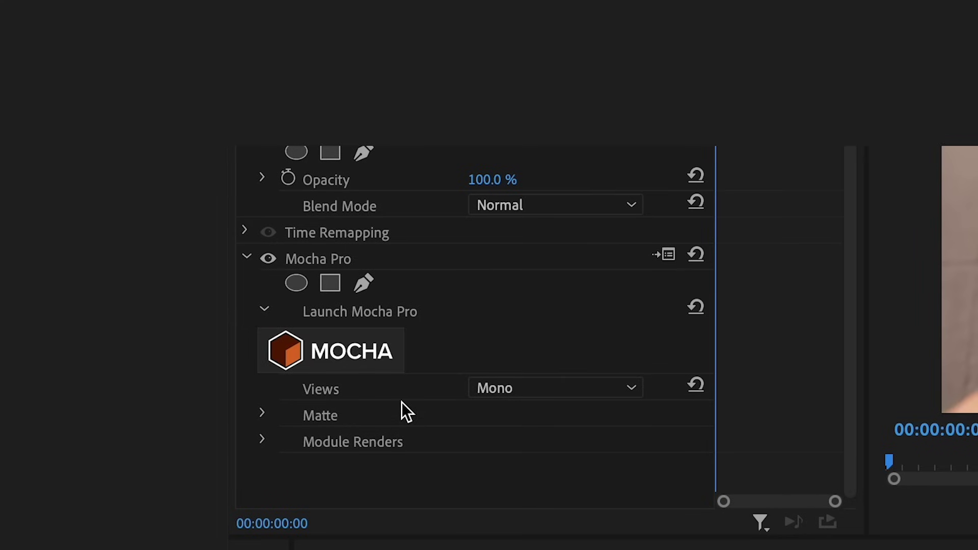
- Set Mocha Pro's Module Render to Insert: Composite with Video 1 as the insert layer
left_click(264, 444)
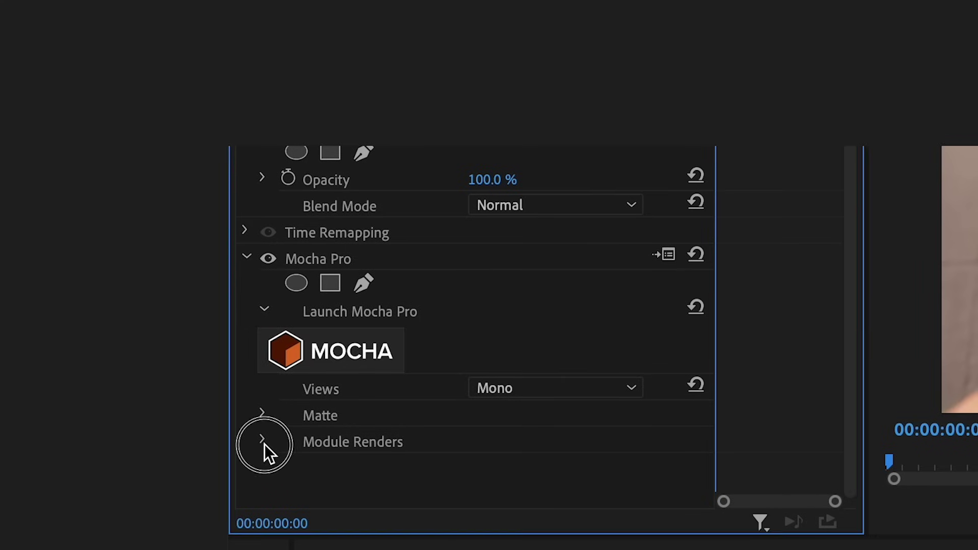
scroll(428, 419, "down", 5)
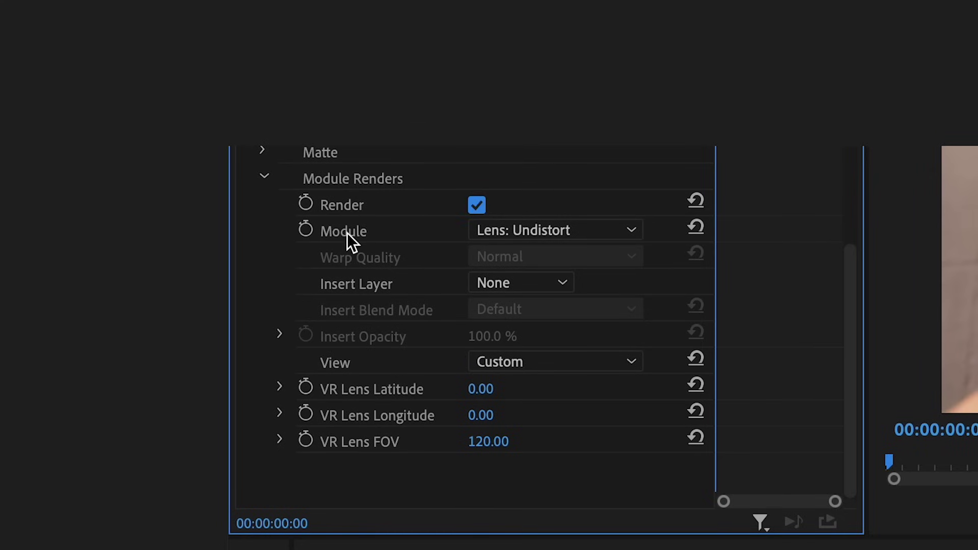
left_click(531, 234)
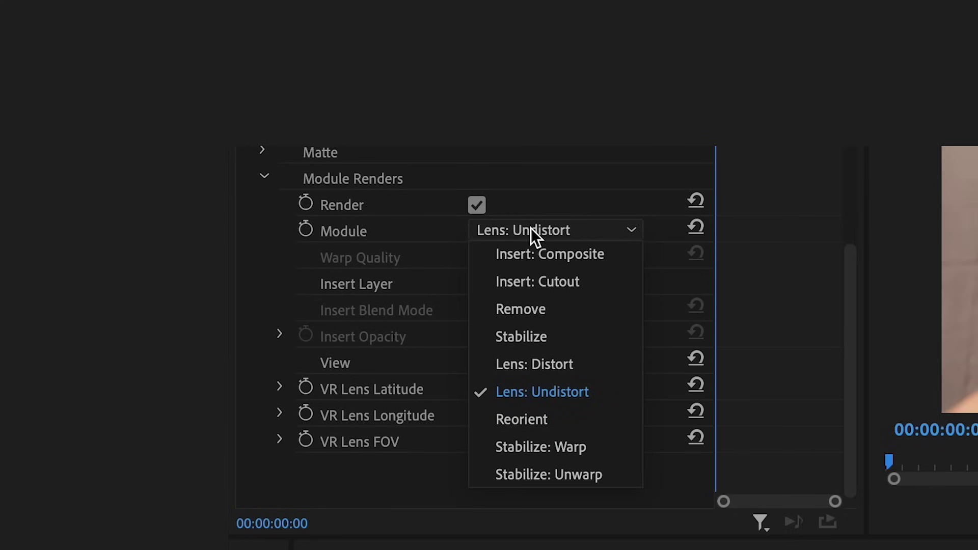
left_click(530, 253)
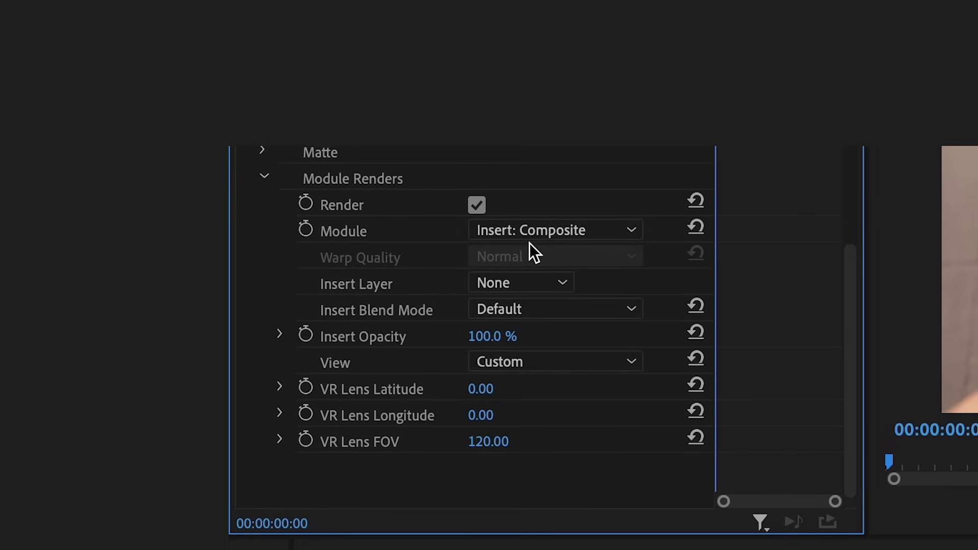
left_click(510, 283)
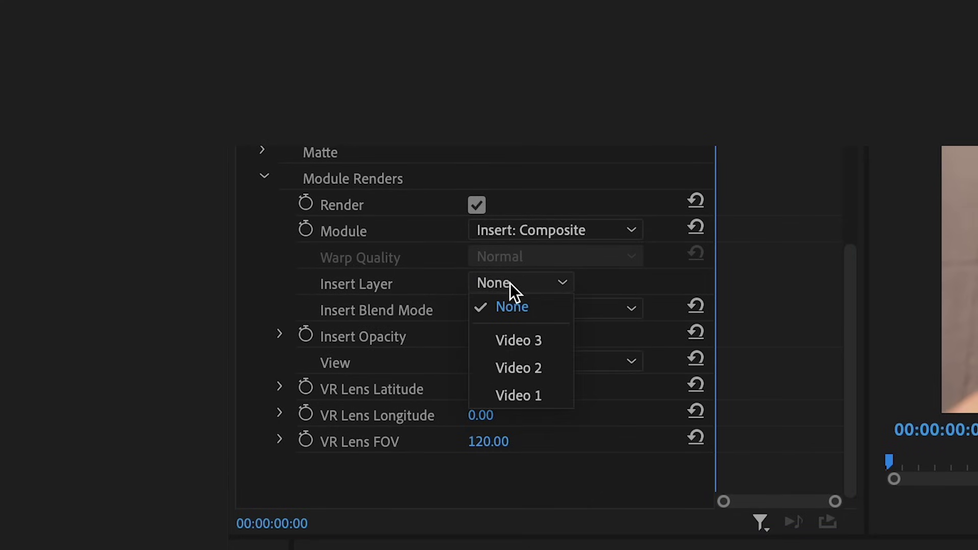
left_click(519, 395)
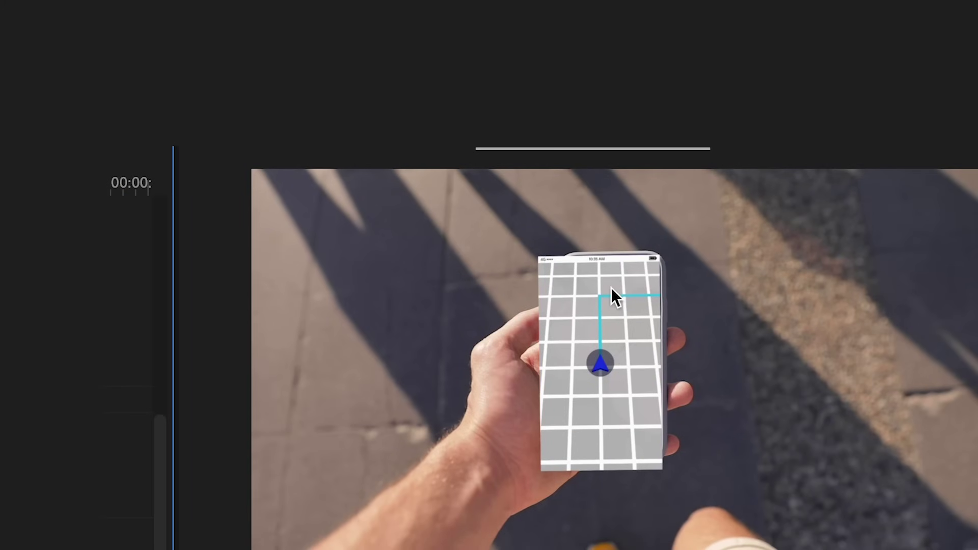
- Play and scrub the sequence to check the tracked navigation map on the phone
key("space")
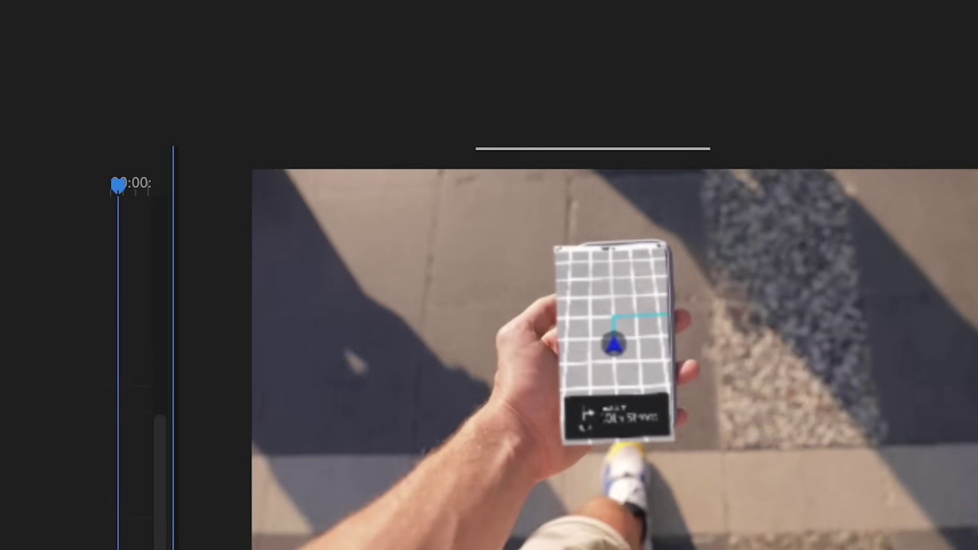
left_click(306, 525)
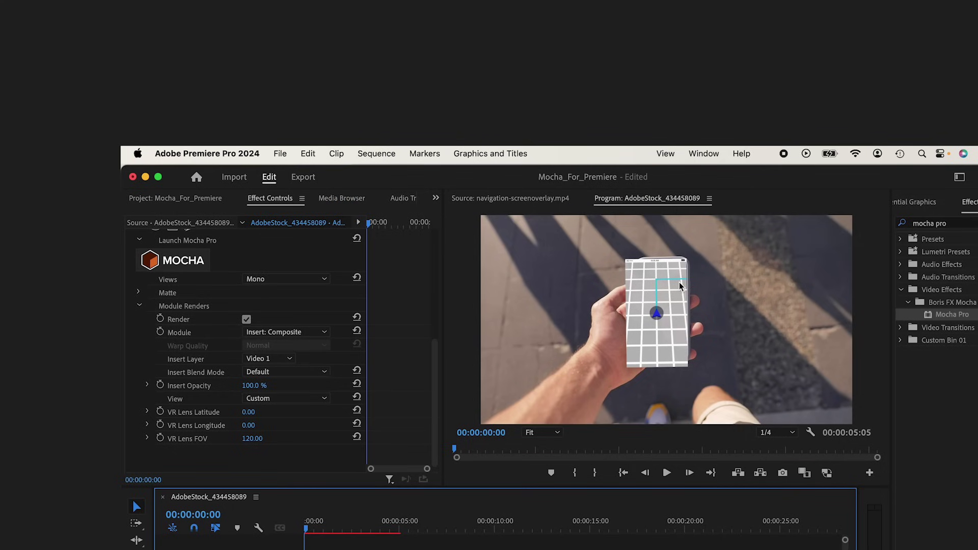
left_click_drag(306, 524, 359, 528)
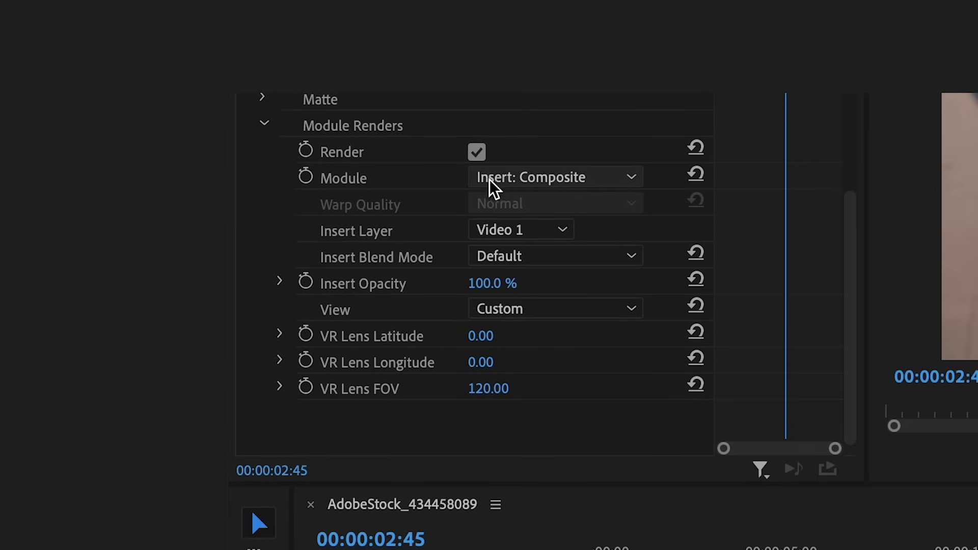
- Switch Mocha's render module to Insert: Cutout, hide the Overlay track, and preview the cut-out map
left_click(515, 179)
left_click(537, 232)
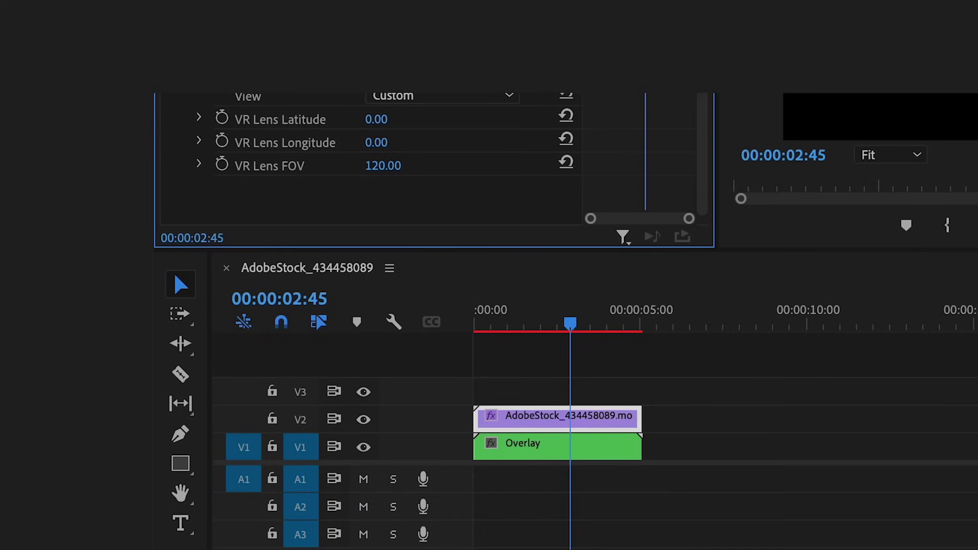
left_click(363, 447)
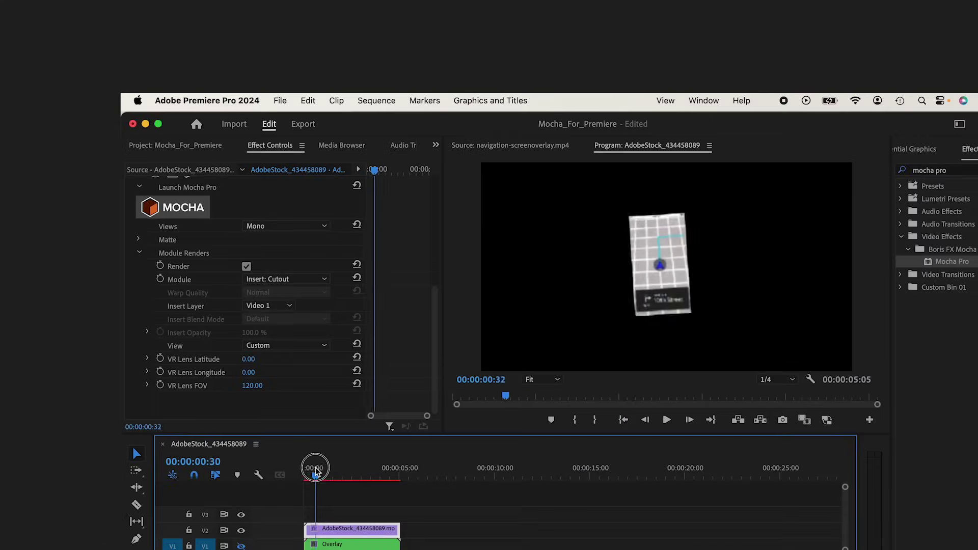
left_click_drag(314, 466, 335, 471)
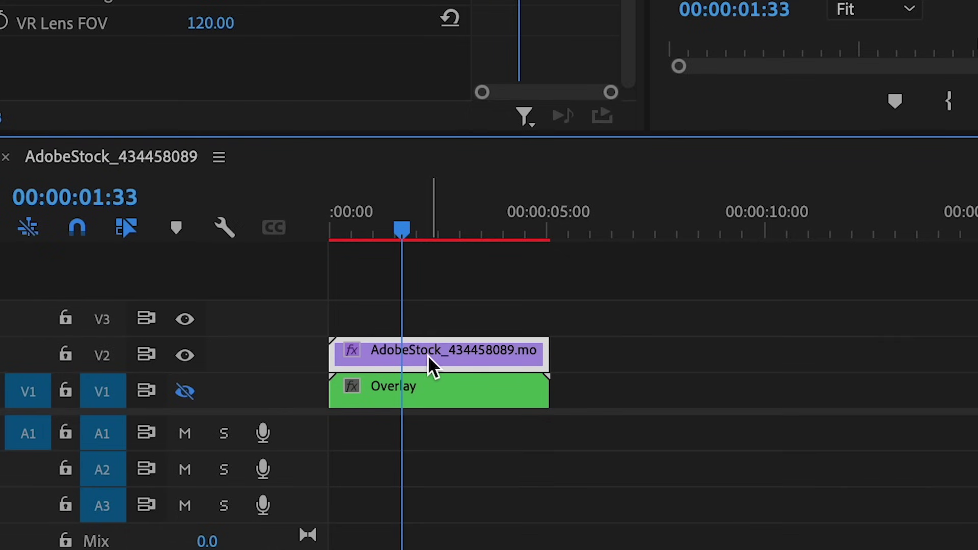
- Alt-drag a copy of the walking clip onto V3 and delete its Mocha Pro effect
key("alt")
mouse_move(430, 352)
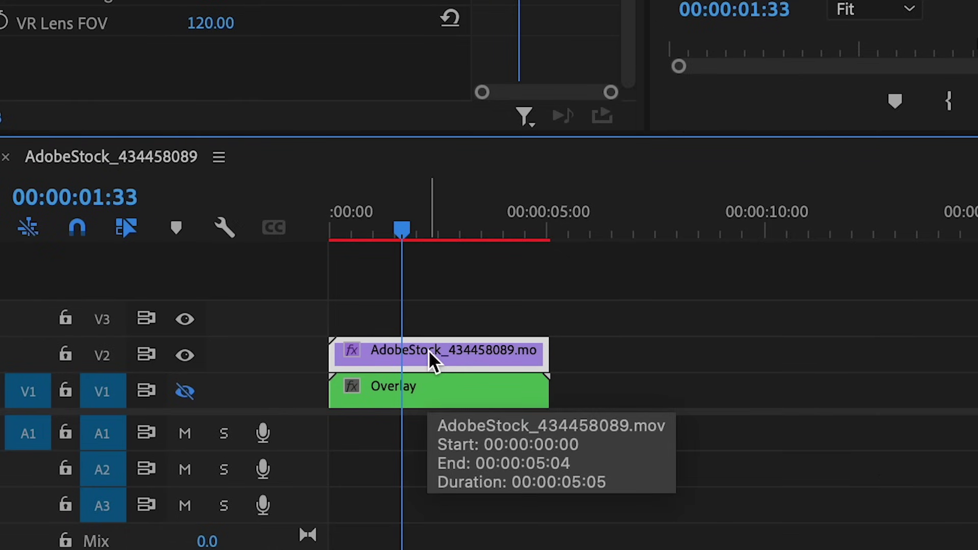
left_click_drag(427, 350, 427, 324)
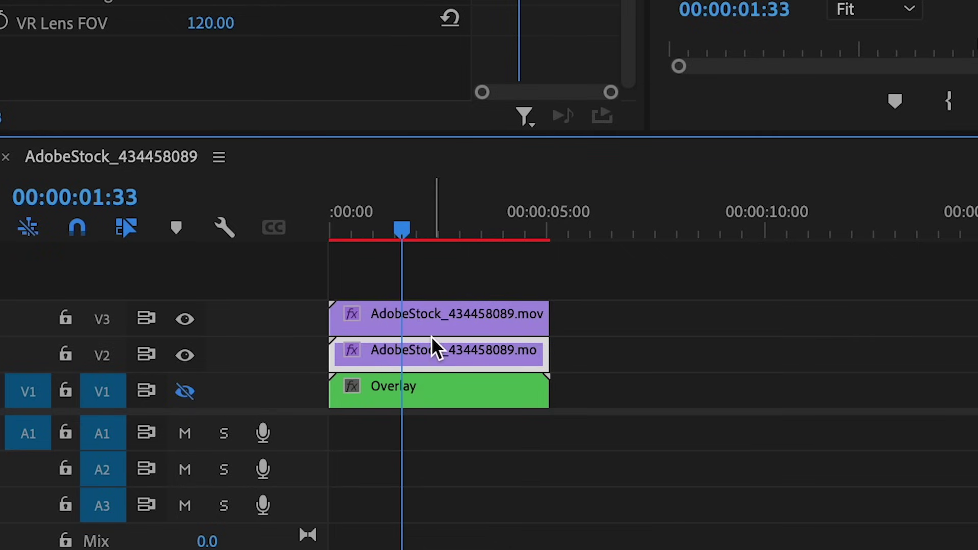
left_click(446, 315)
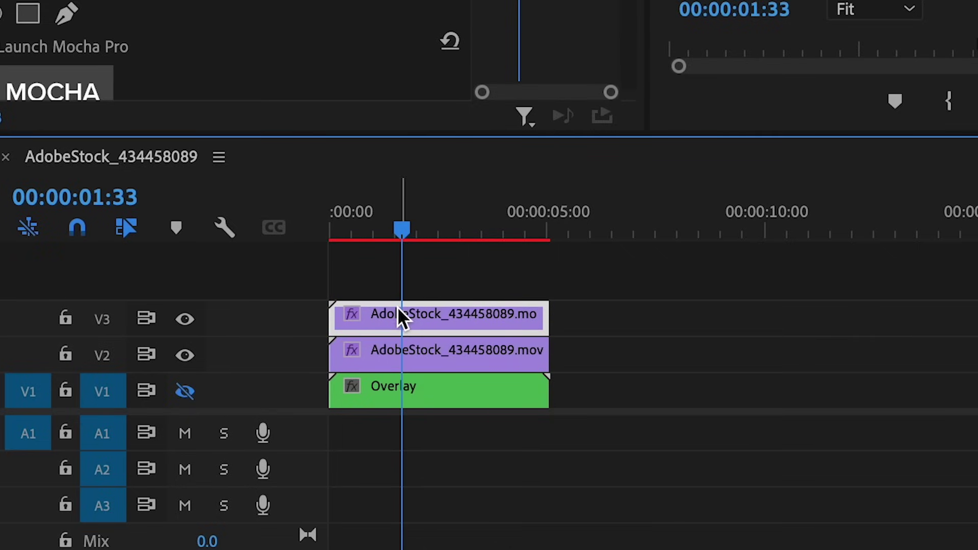
scroll(214, 31, "down", 2)
left_click(172, 346)
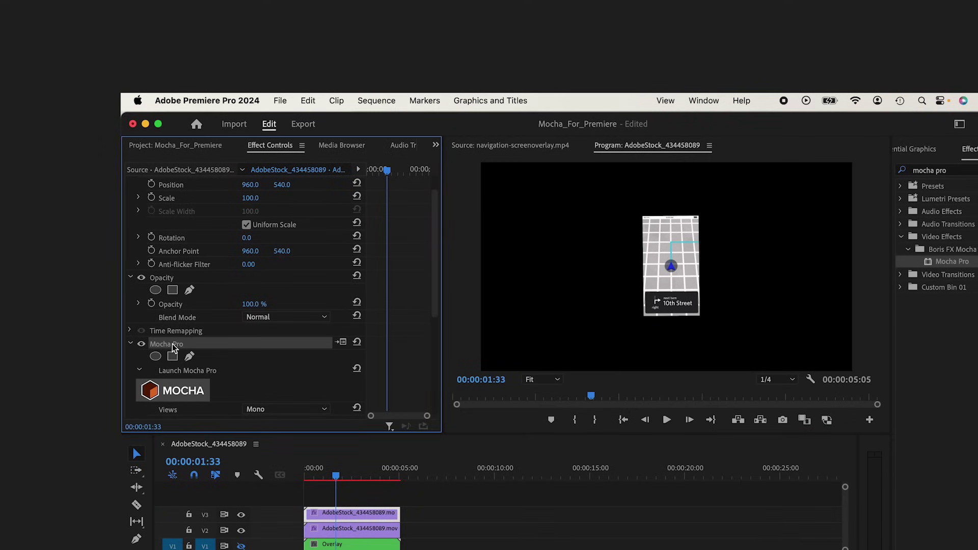
key("Delete")
- Apply Ultra Key to the top clip and sample the green phone screen as the key colour
left_click(977, 172)
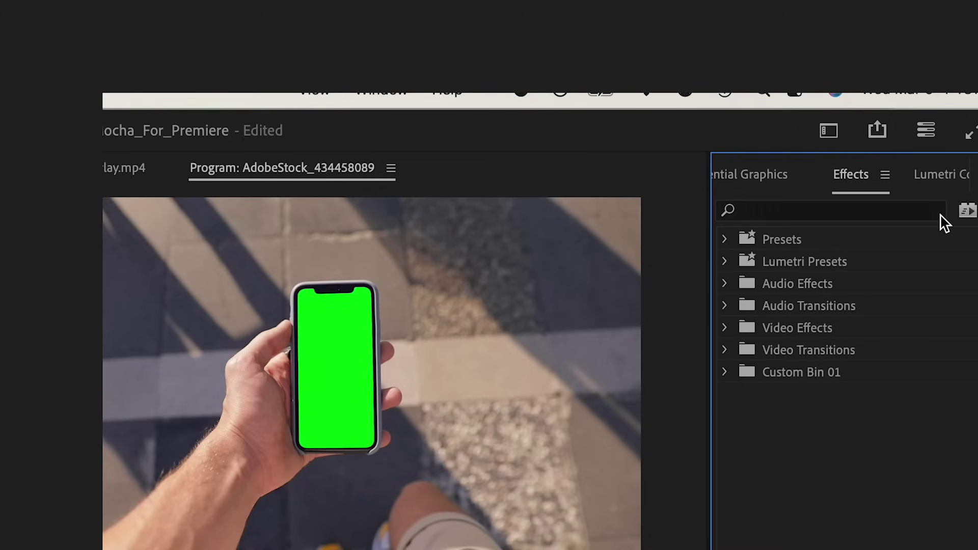
left_click(869, 212)
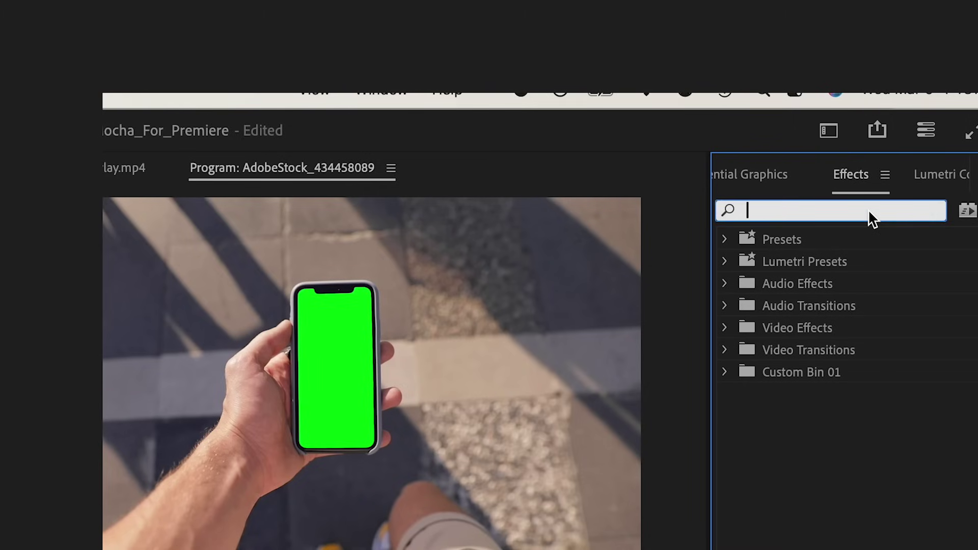
type("ultra key")
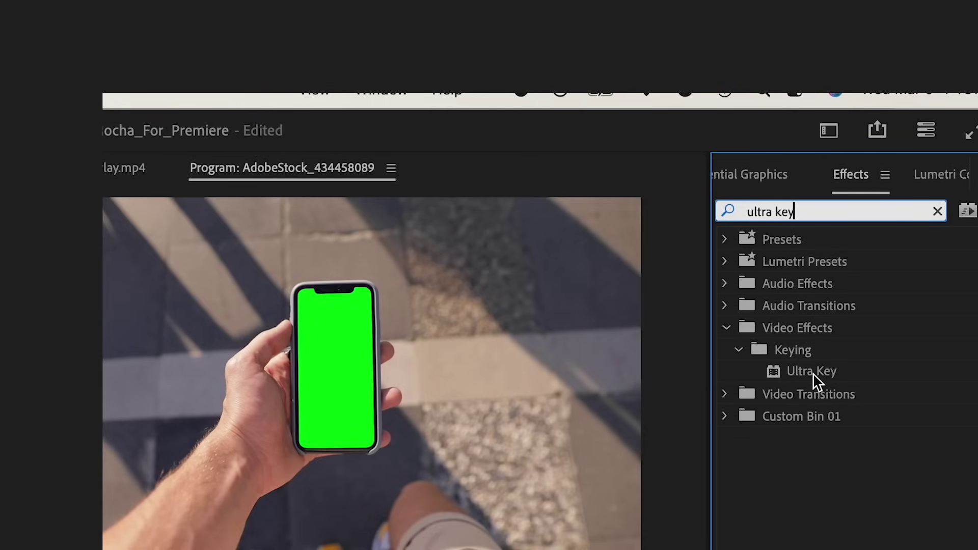
left_click_drag(814, 373, 567, 387)
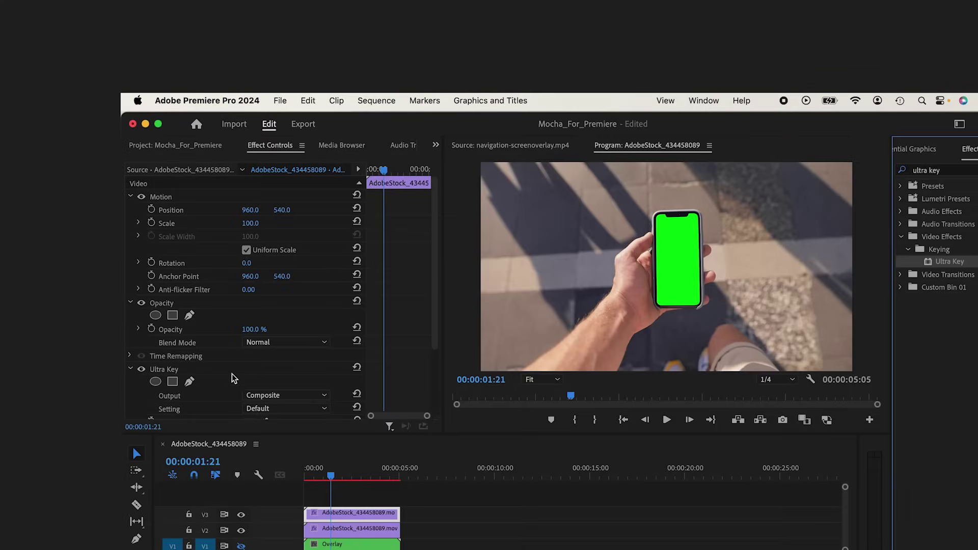
scroll(334, 139, "down", 3)
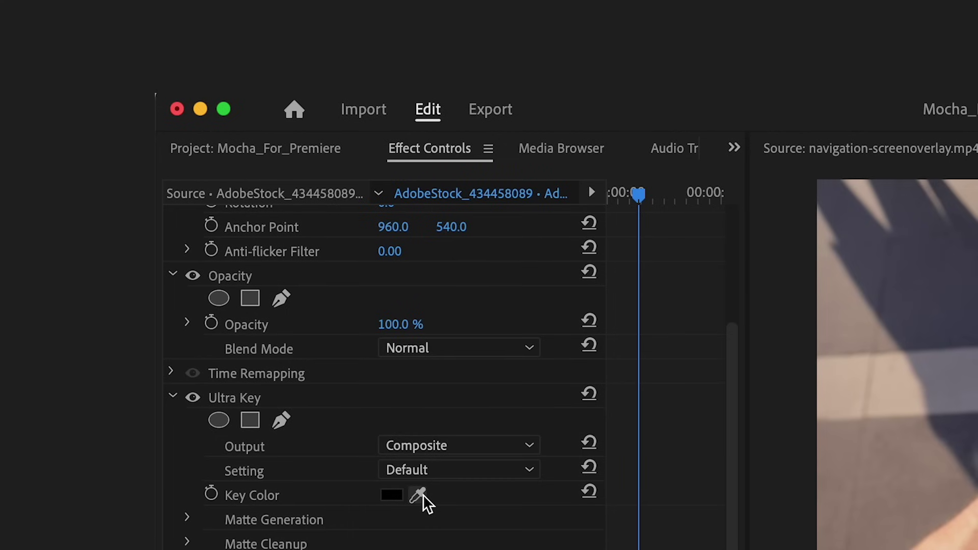
left_click(419, 494)
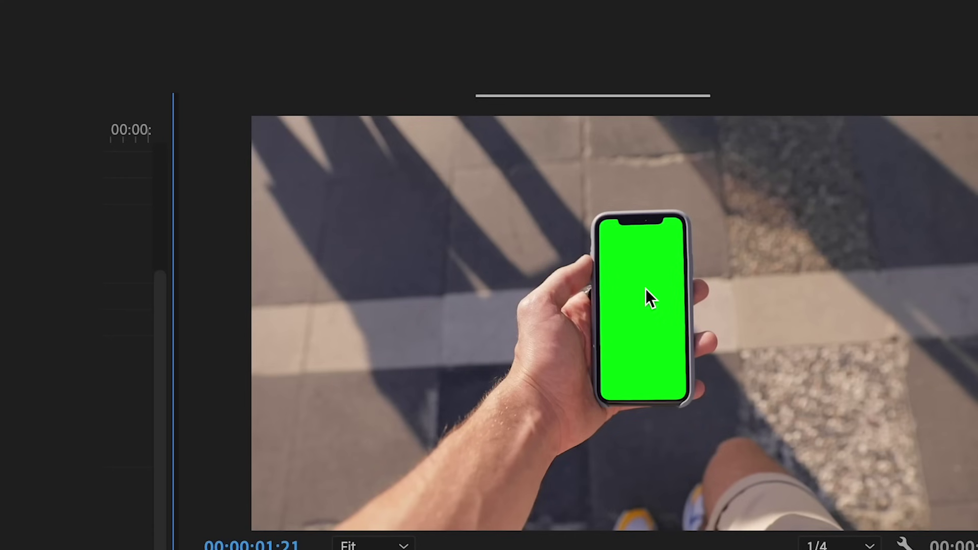
left_click(681, 250)
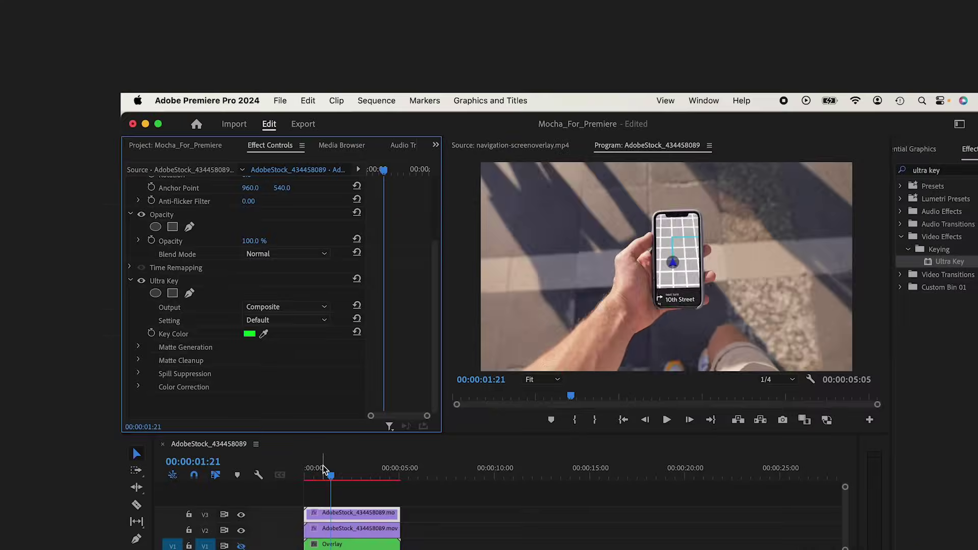
left_click_drag(313, 467, 331, 474)
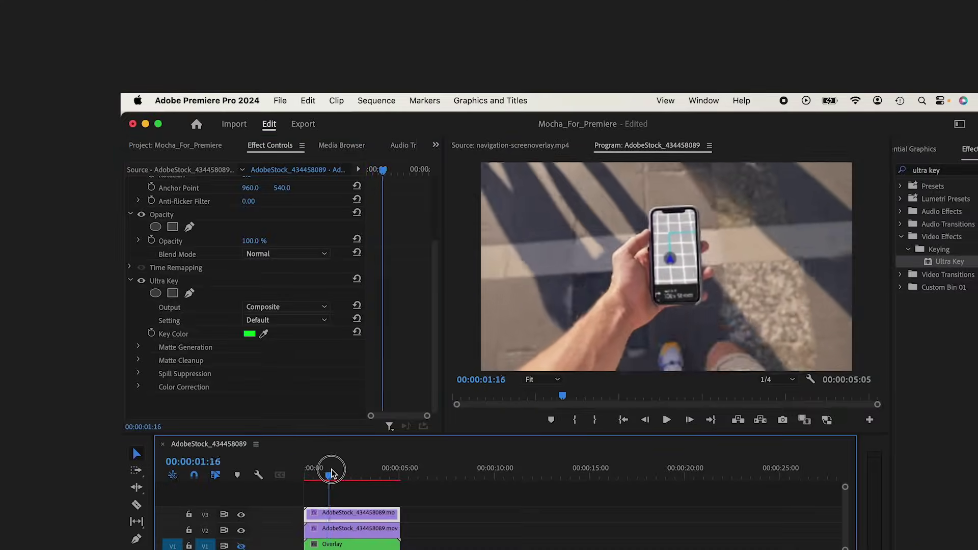
- Play and scrub the sequence at 100% to review the keyed composite, then deselect all clips
left_click(353, 530)
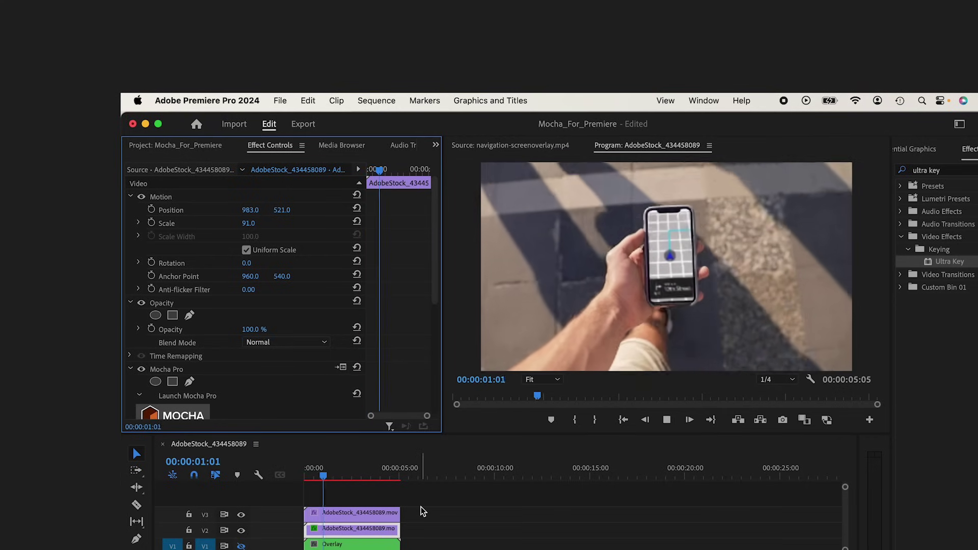
left_click(543, 380)
left_click(540, 435)
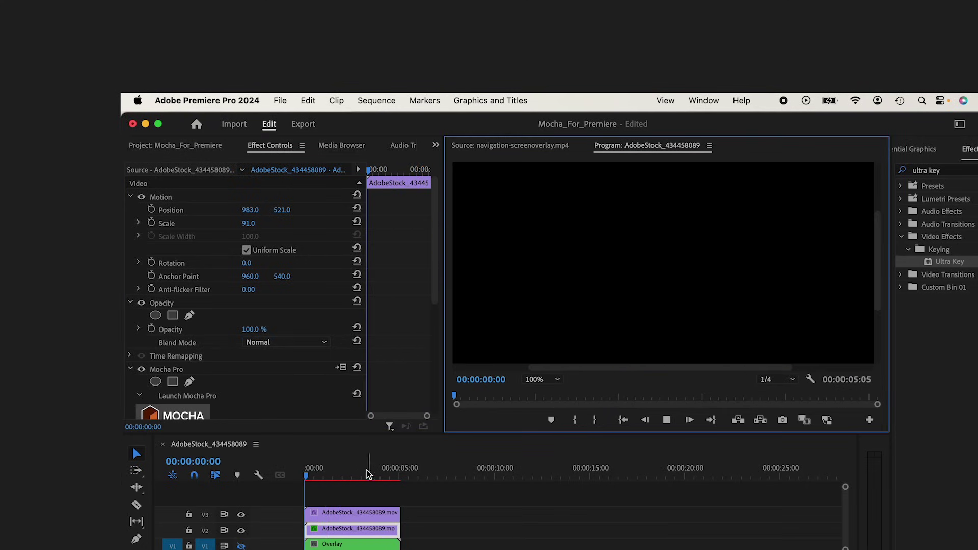
left_click_drag(305, 469, 362, 472)
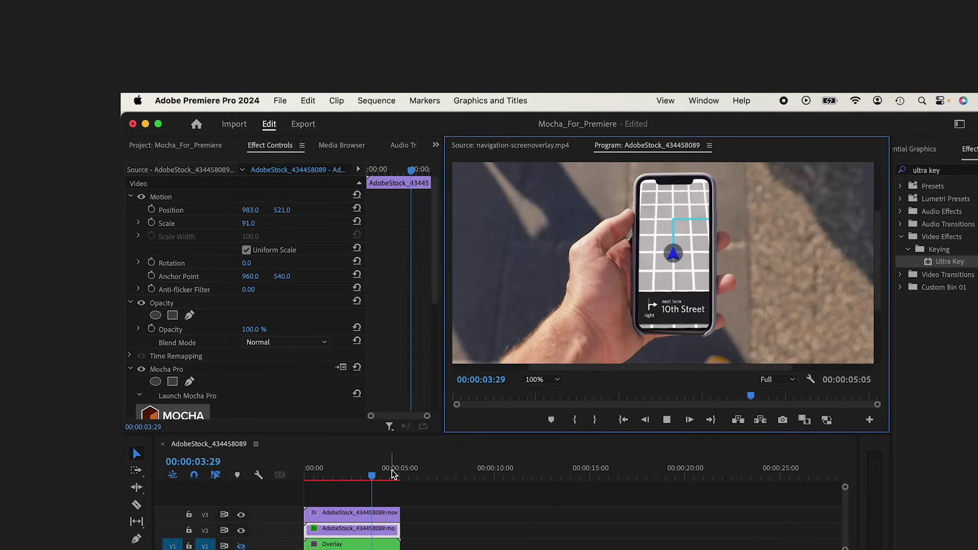
left_click(304, 475)
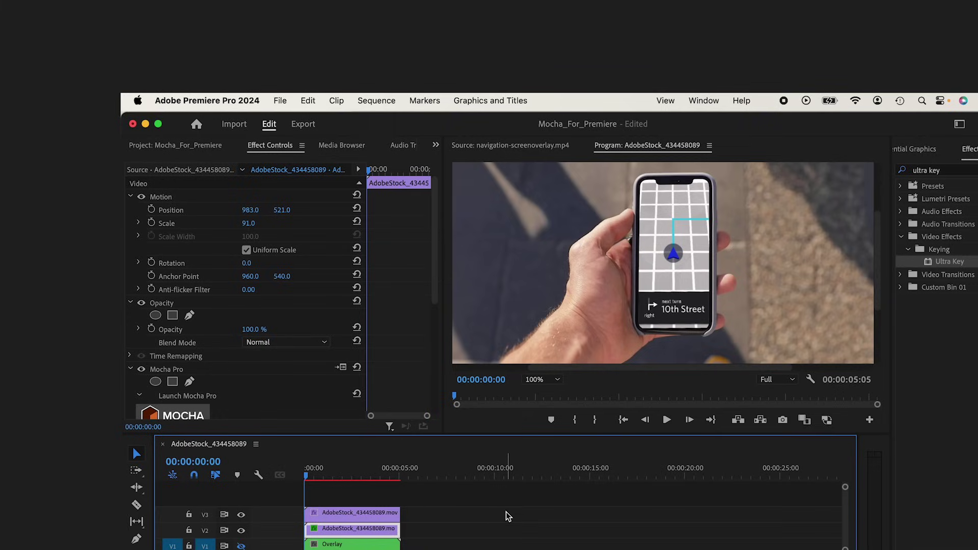
left_click(384, 497)
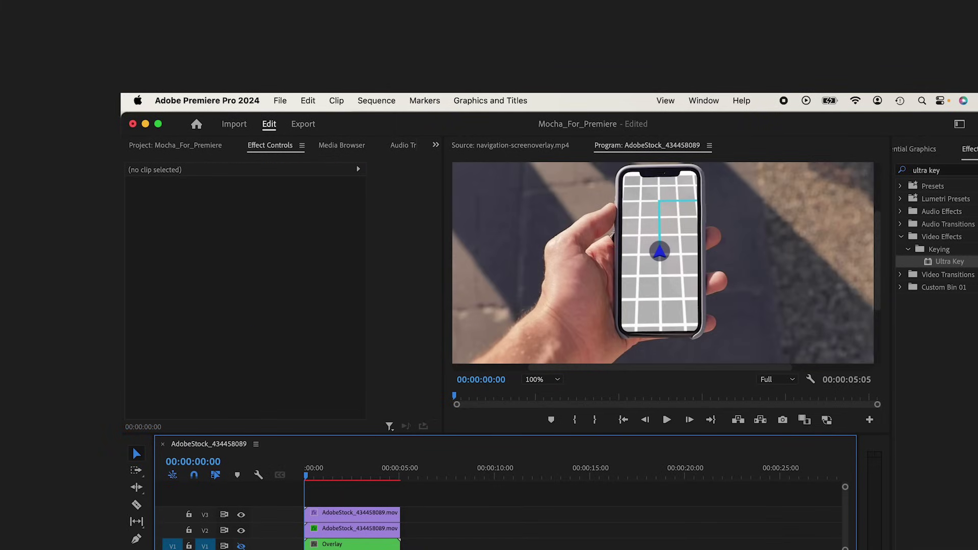
left_click(209, 147)
- Create a new adjustment layer, move the top clip to V4, and place the layer on V3
left_click(380, 337)
right_click(375, 326)
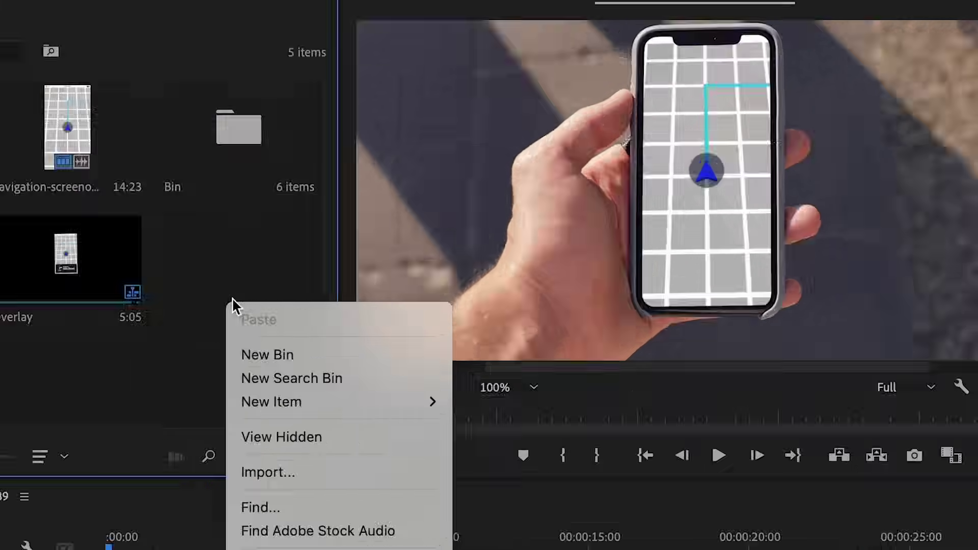
mouse_move(336, 401)
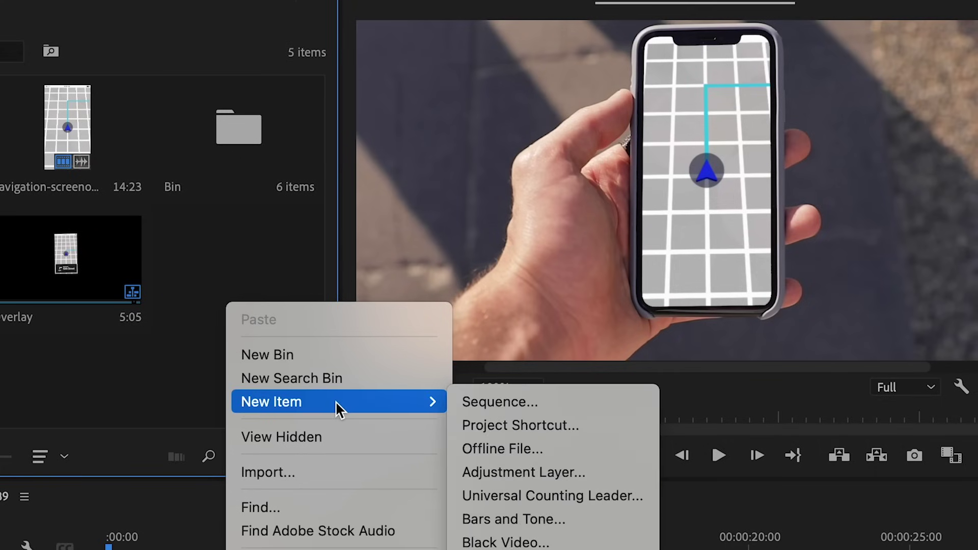
left_click(548, 472)
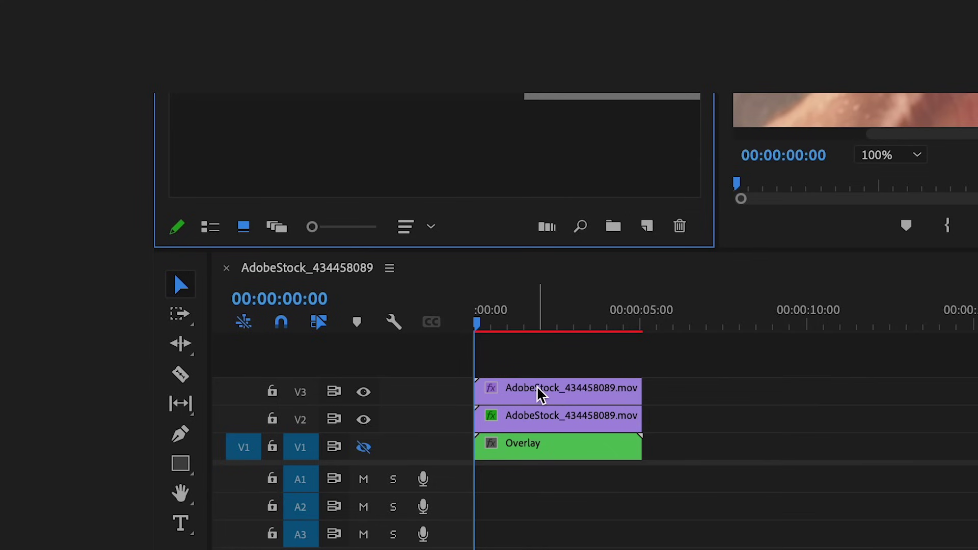
left_click_drag(540, 393, 540, 372)
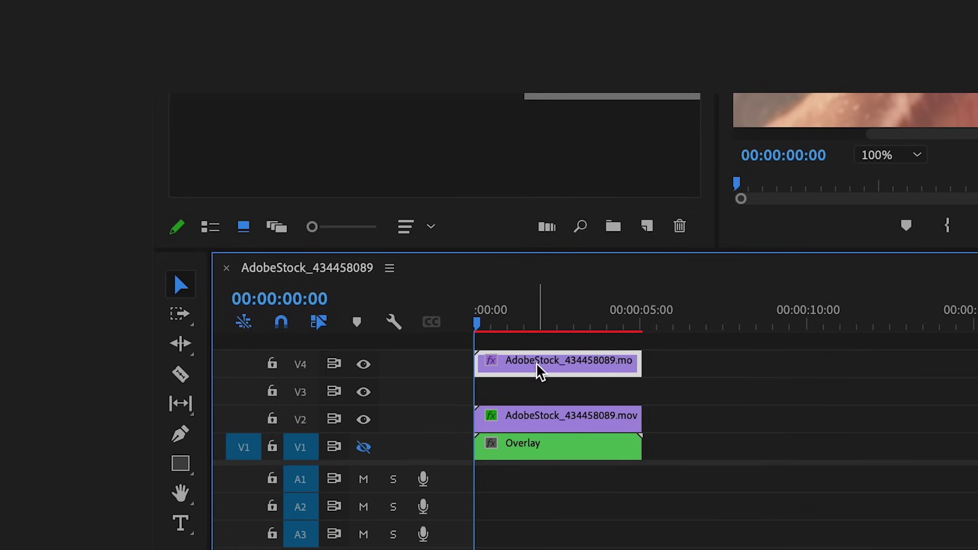
left_click_drag(357, 153, 482, 391)
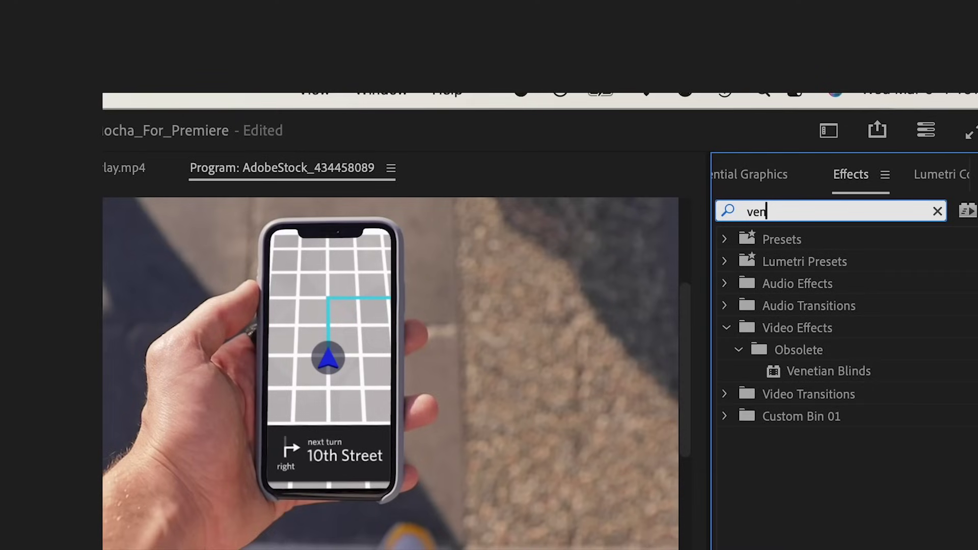
- Apply Venetian Blinds to the adjustment layer with 4% completion and width 2
type("r")
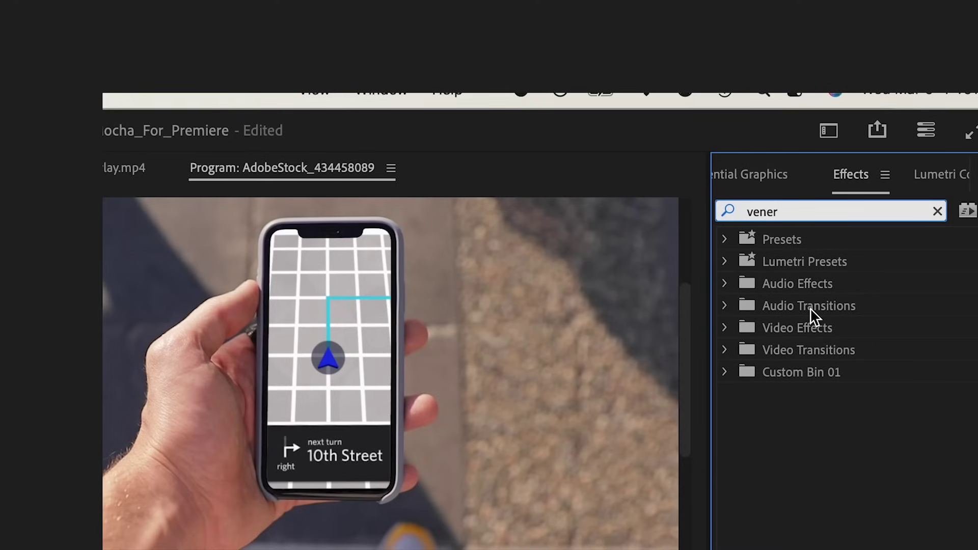
key("BackSpace")
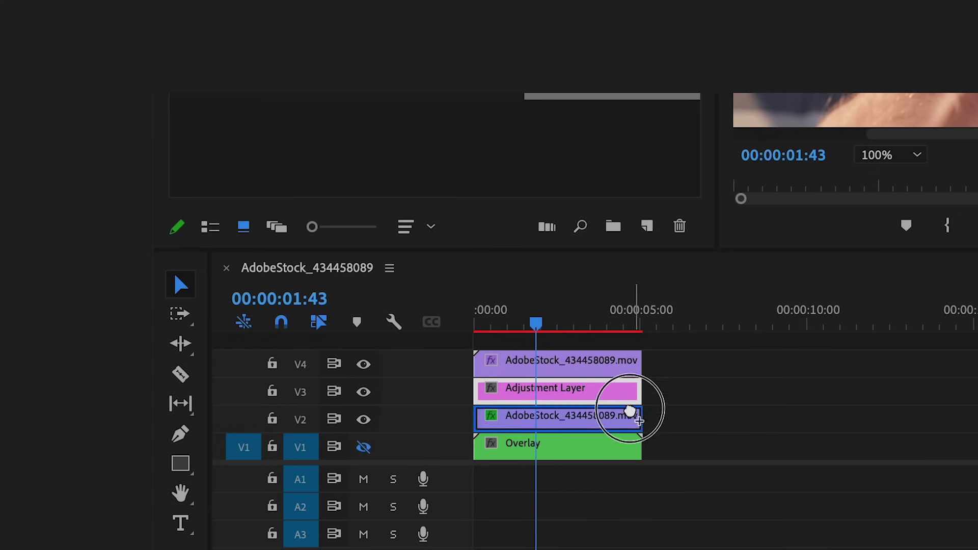
left_click_drag(629, 404, 614, 390)
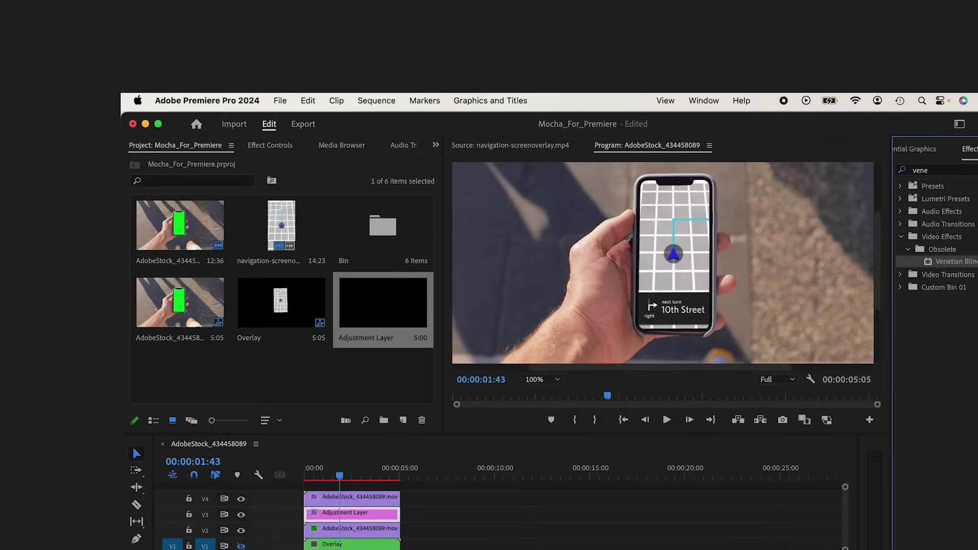
key("BackSpace")
key("BackSpace")
key("BackSpace")
key("BackSpace")
type("4")
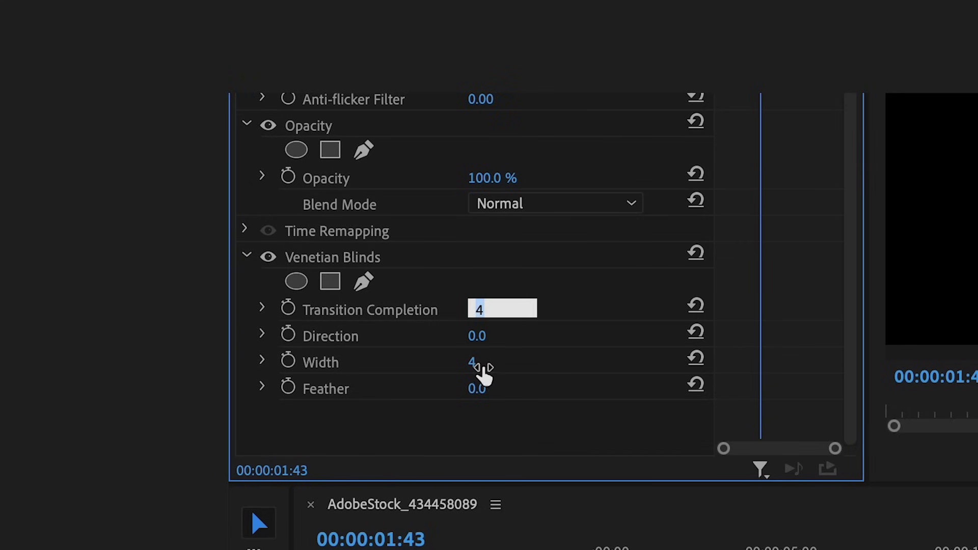
left_click(478, 365)
type("2")
key("Return")
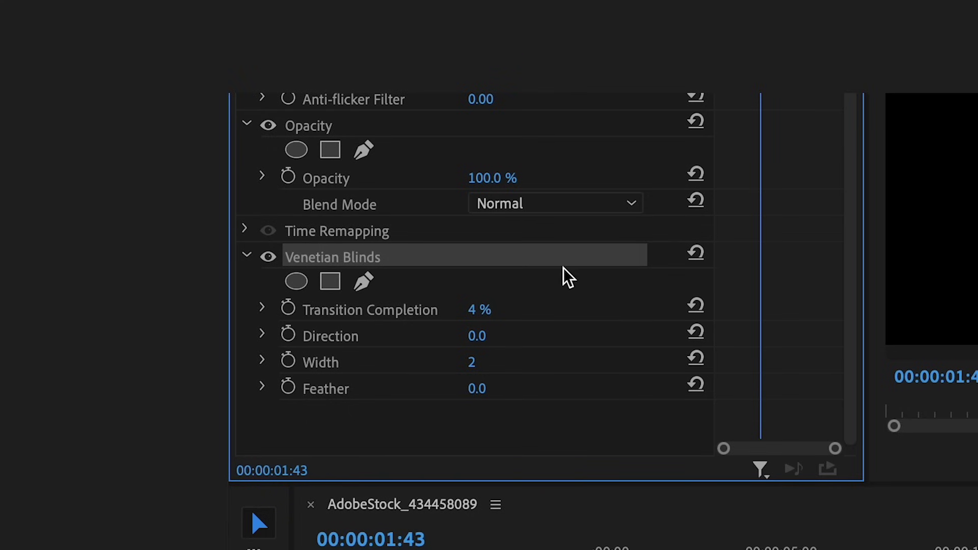
- Paste a duplicate Venetian Blinds effect and set its Direction to 90 degrees
key("ctrl+v")
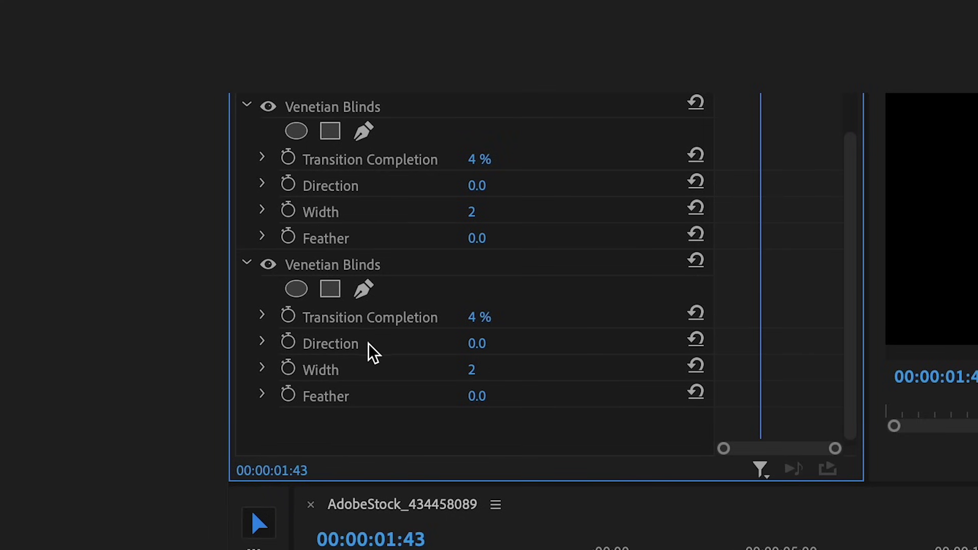
left_click(497, 342)
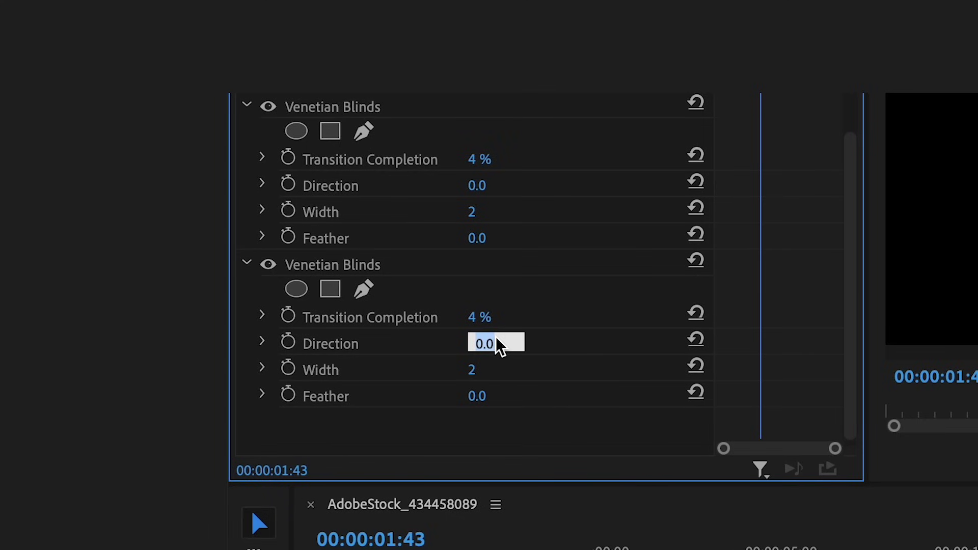
type("90")
key("Return")
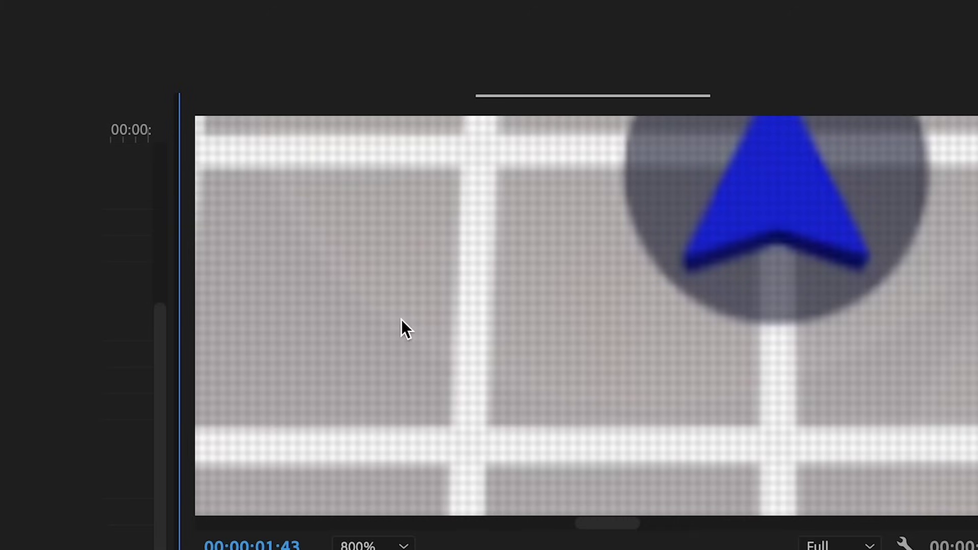